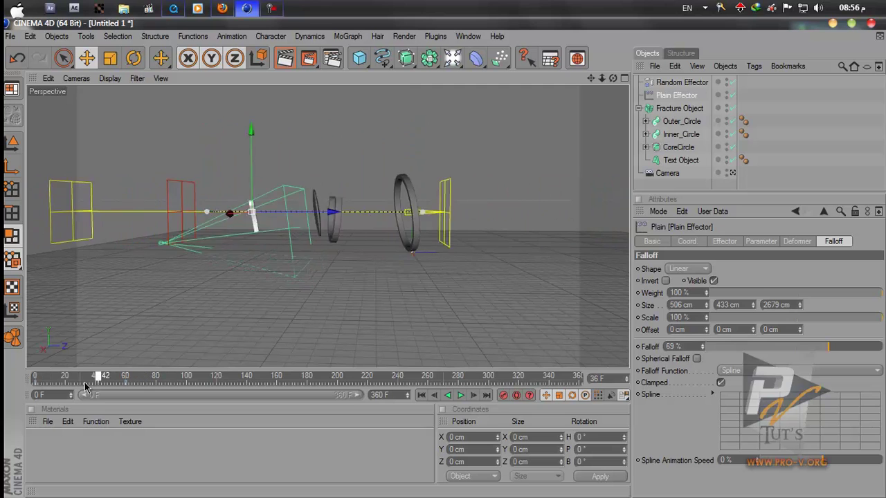
Preview the animation in the side view and reduce the Plain Effector's falloff to 43 %.
{"action": "left_click", "coordinate": [461, 395]}
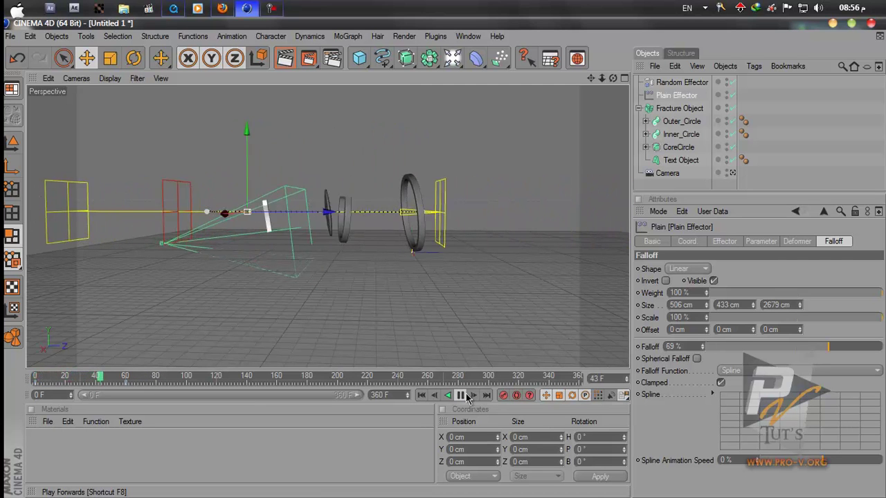
{"action": "left_click", "coordinate": [460, 395]}
{"action": "left_click_drag", "start_coordinate": [151, 382], "coordinate": [79, 385]}
{"action": "left_click_drag", "start_coordinate": [821, 354], "coordinate": [766, 357]}
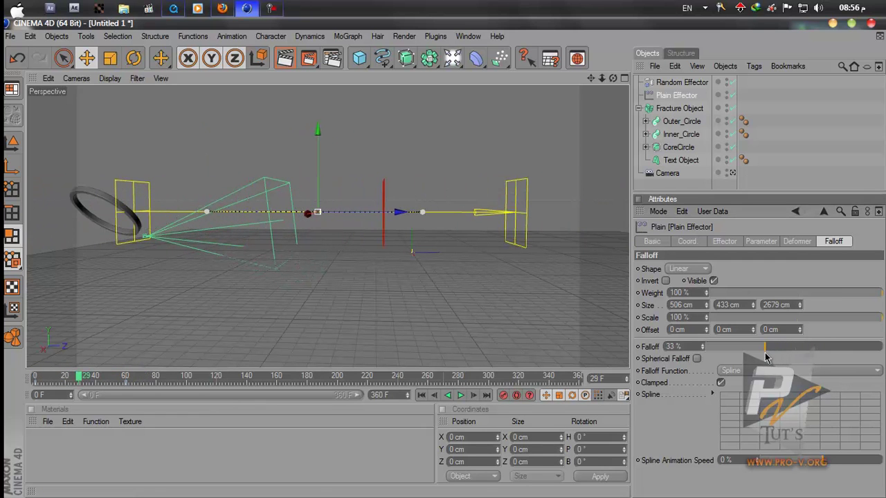
{"action": "left_click_drag", "start_coordinate": [82, 379], "coordinate": [35, 381]}
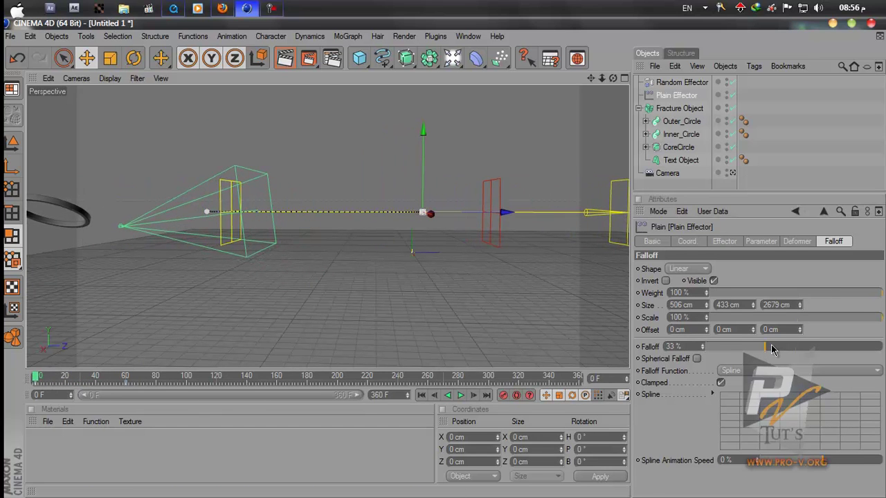
{"action": "left_click_drag", "start_coordinate": [773, 349], "coordinate": [769, 353]}
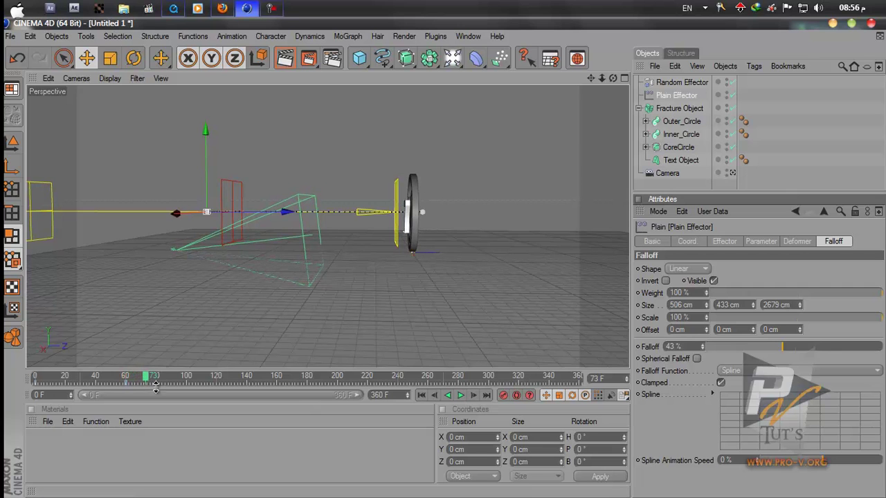
{"action": "left_click_drag", "start_coordinate": [145, 379], "coordinate": [4, 397]}
Look through the scene camera, play the animation and return to frame 0.
{"action": "left_click", "coordinate": [731, 173]}
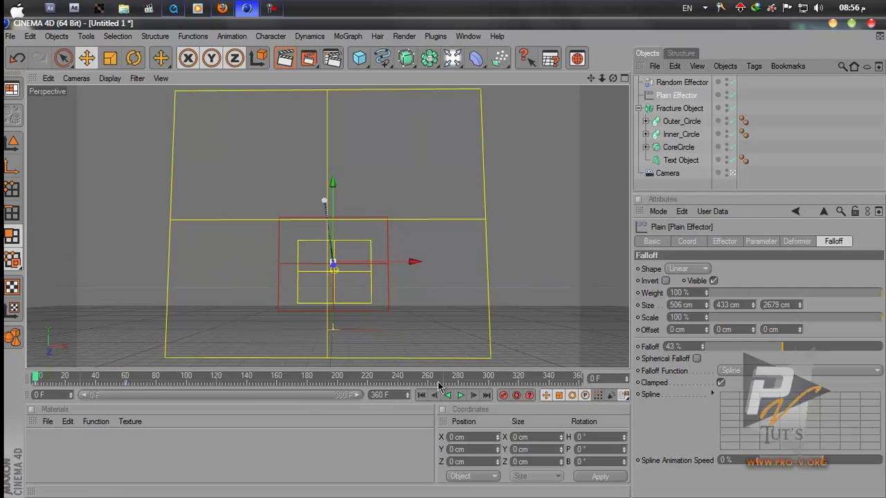
{"action": "left_click", "coordinate": [460, 395]}
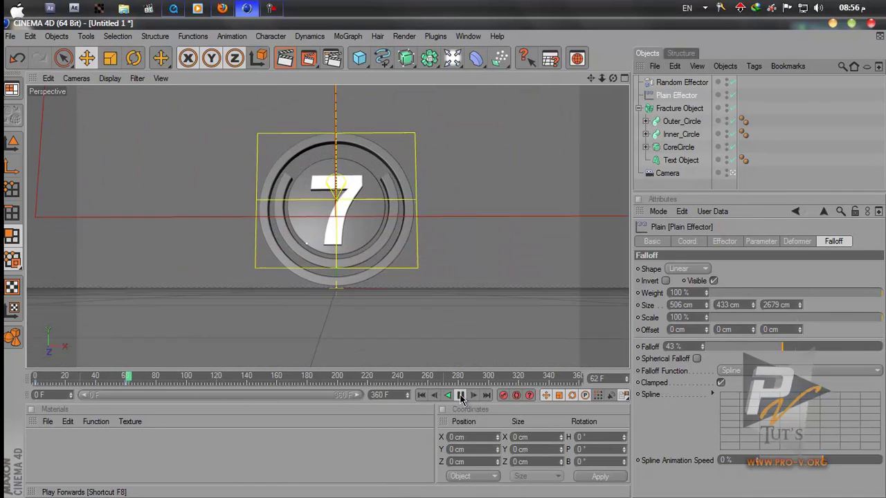
{"action": "left_click", "coordinate": [460, 396]}
{"action": "left_click_drag", "start_coordinate": [184, 376], "coordinate": [30, 386]}
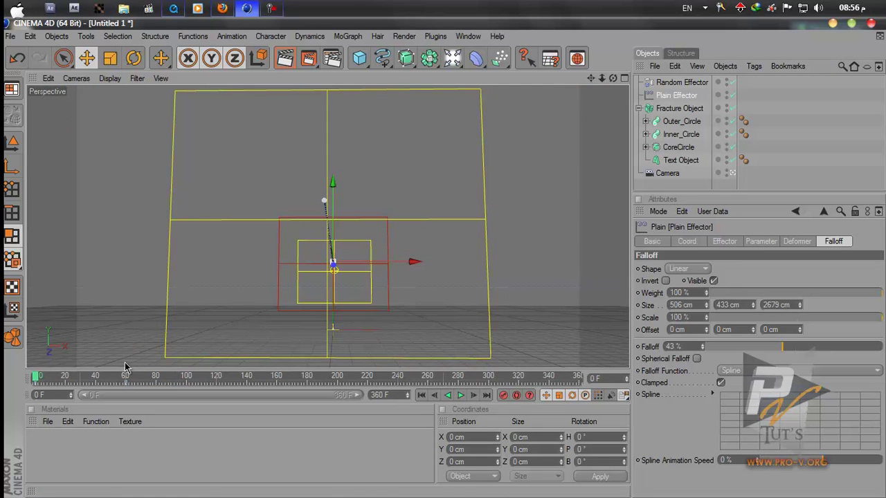
Show the Camera's coordinates and play back its keyframed move.
{"action": "left_click", "coordinate": [677, 109]}
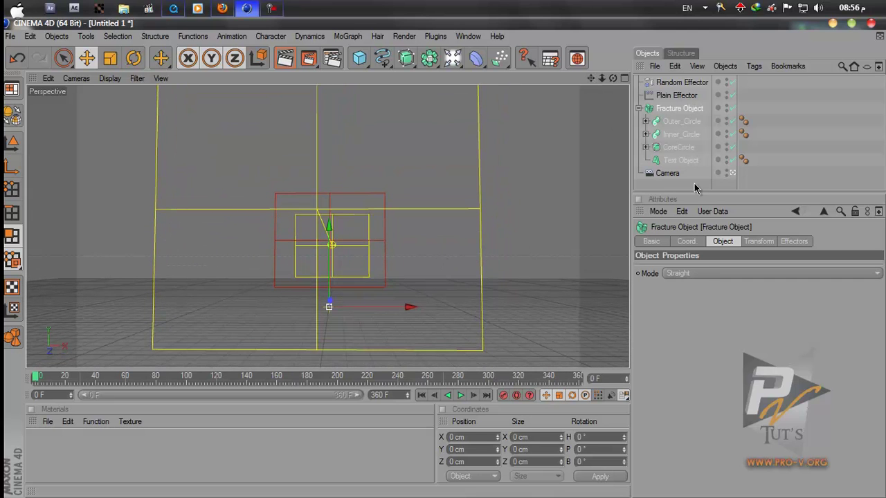
{"action": "left_click", "coordinate": [666, 174]}
{"action": "left_click", "coordinate": [670, 241]}
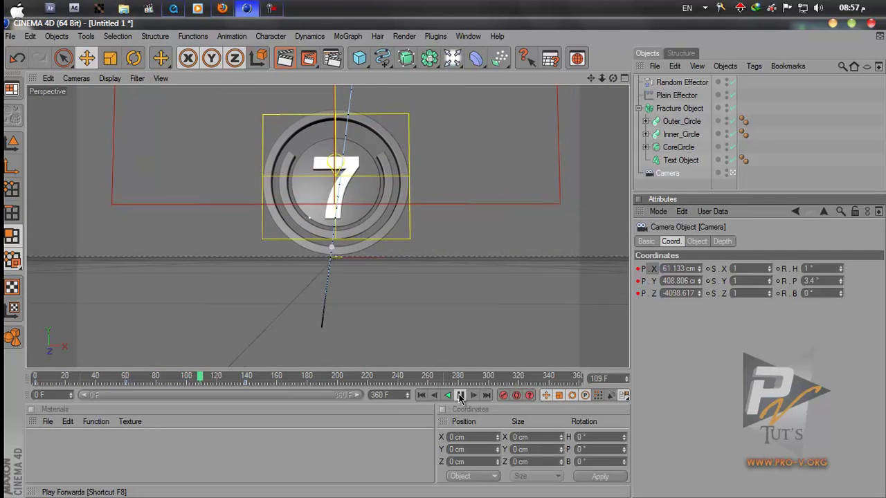
{"action": "left_click", "coordinate": [460, 395]}
{"action": "left_click_drag", "start_coordinate": [236, 383], "coordinate": [80, 395]}
Move the Random Effector's end keyframe to about frame 120 and preview the timing.
{"action": "left_click", "coordinate": [676, 86]}
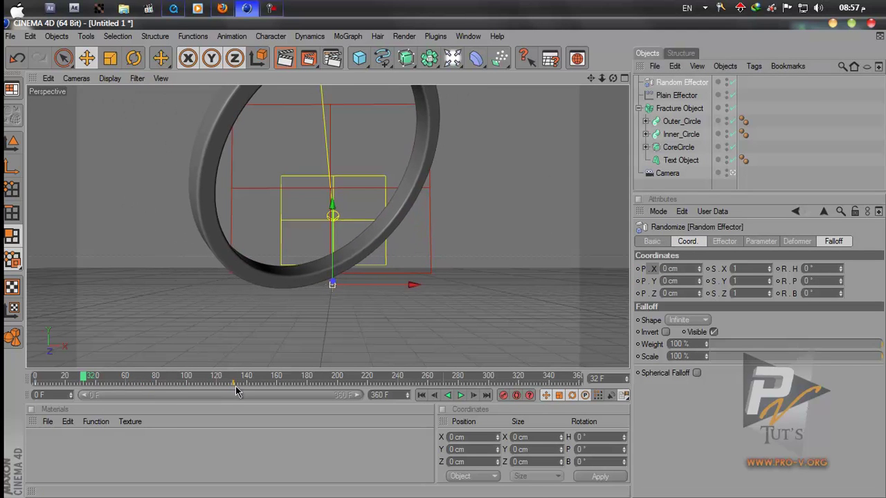
{"action": "left_click", "coordinate": [461, 397]}
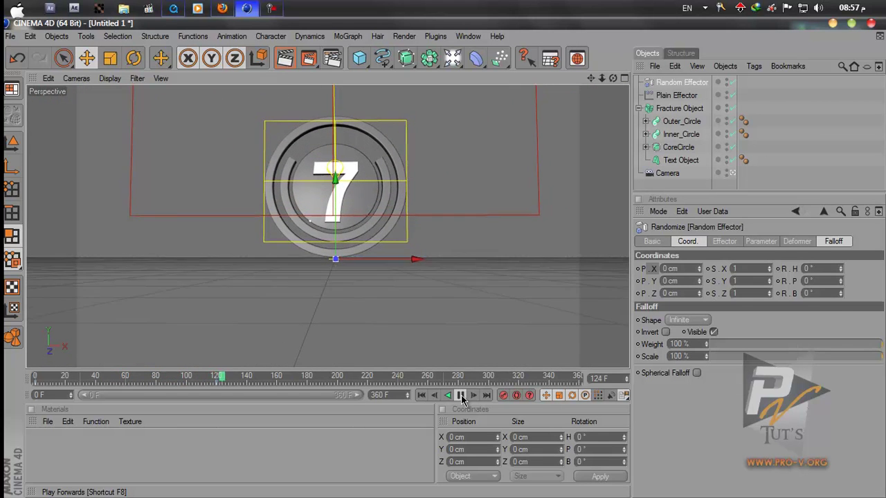
{"action": "left_click_drag", "start_coordinate": [234, 380], "coordinate": [92, 393]}
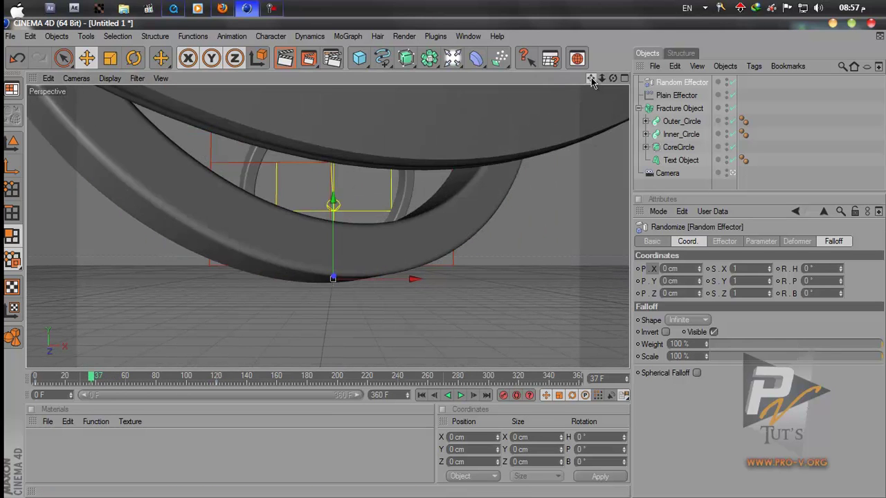
Keyframe the camera's Y and Z position from a closer view and shift that keyframe to frame 0.
{"action": "scroll", "coordinate": [443, 258], "scroll_direction": "up", "scroll_amount": 10}
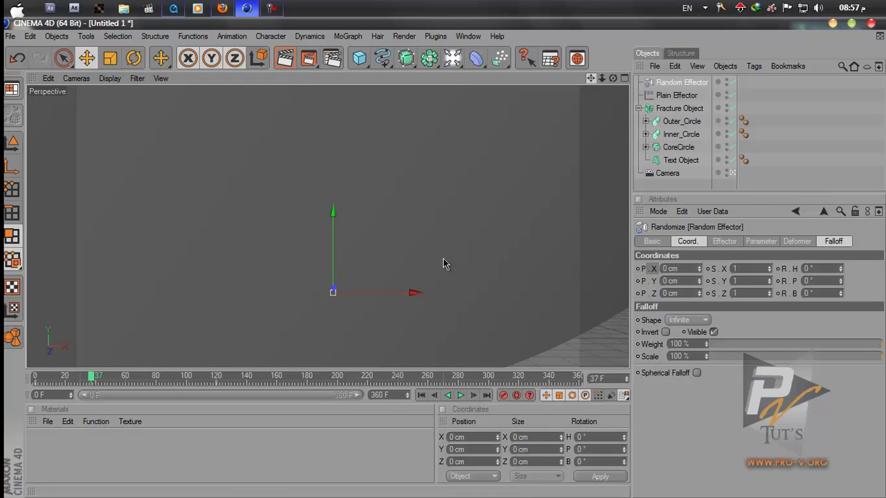
{"action": "left_click", "coordinate": [660, 173]}
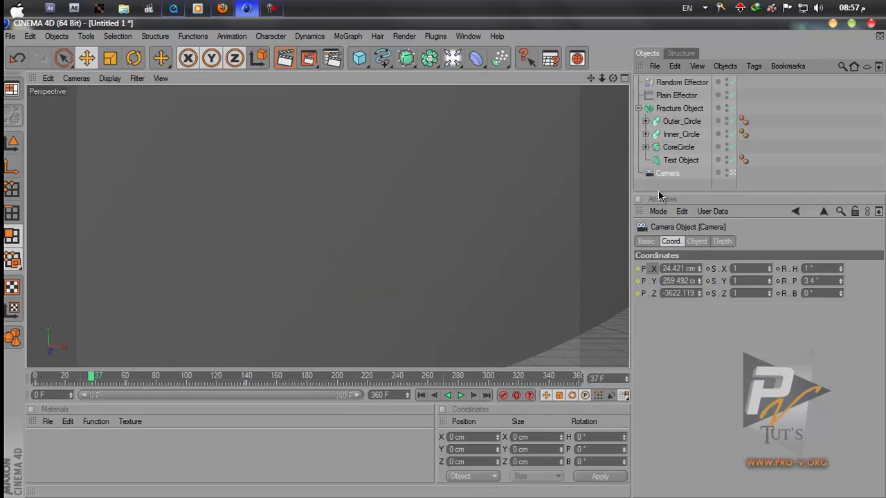
{"action": "left_click", "coordinate": [638, 294], "text": "ctrl"}
{"action": "left_click", "coordinate": [638, 280], "text": "ctrl"}
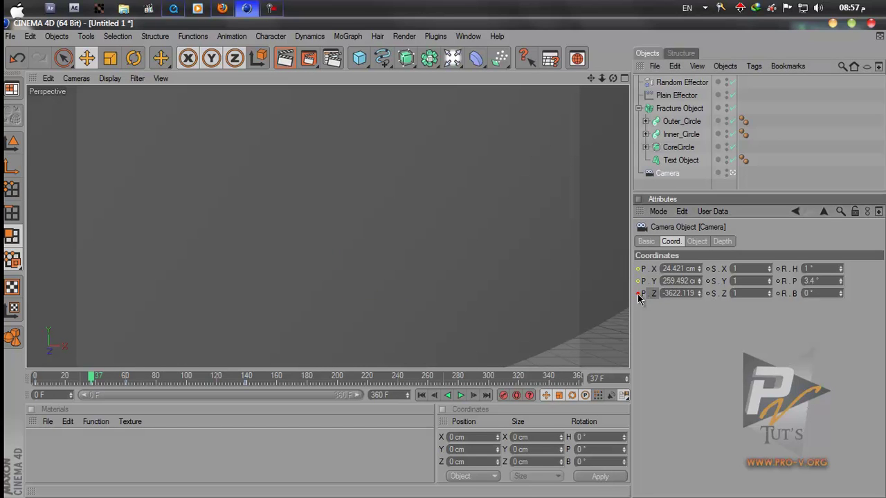
{"action": "left_click", "coordinate": [34, 383]}
{"action": "left_click", "coordinate": [67, 398]}
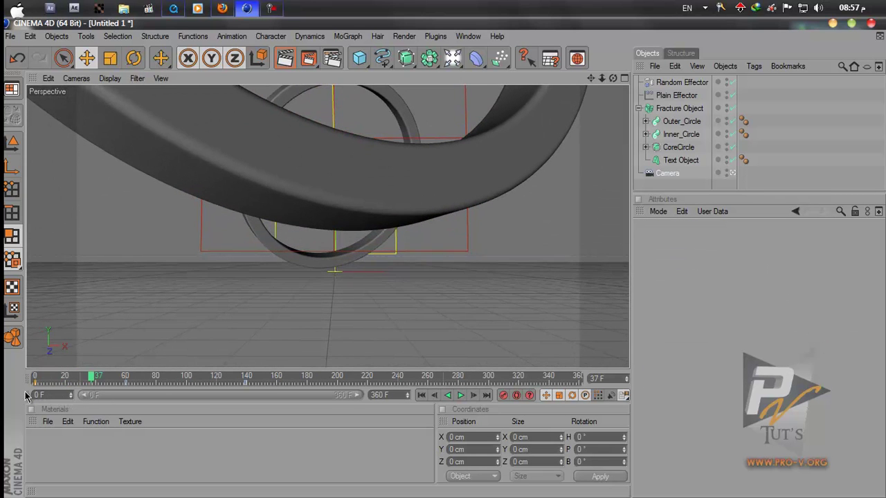
Play the animation to check the revised camera move, and scrub back to frame 39.
{"action": "left_click", "coordinate": [460, 397]}
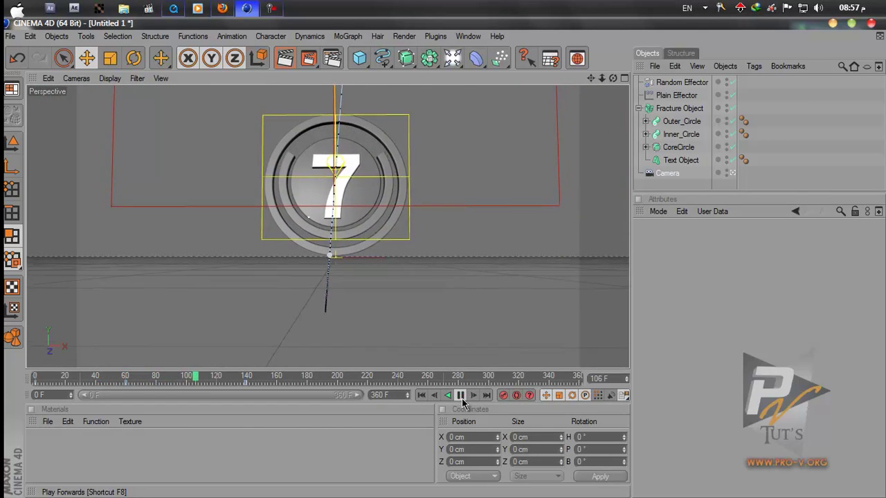
{"action": "left_click", "coordinate": [461, 397]}
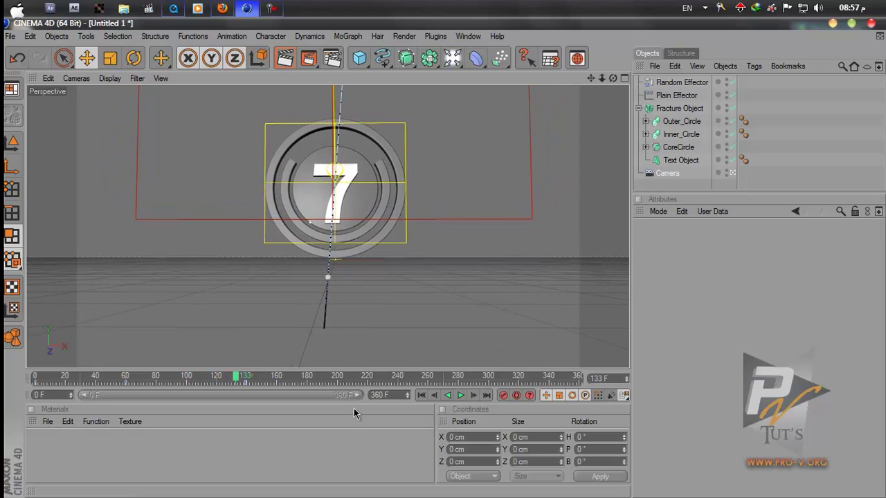
{"action": "left_click_drag", "start_coordinate": [234, 377], "coordinate": [98, 394]}
Set the Random Effector's rotation to H -487°, P -3° and B -33°, and preview the animation.
{"action": "left_click", "coordinate": [655, 83]}
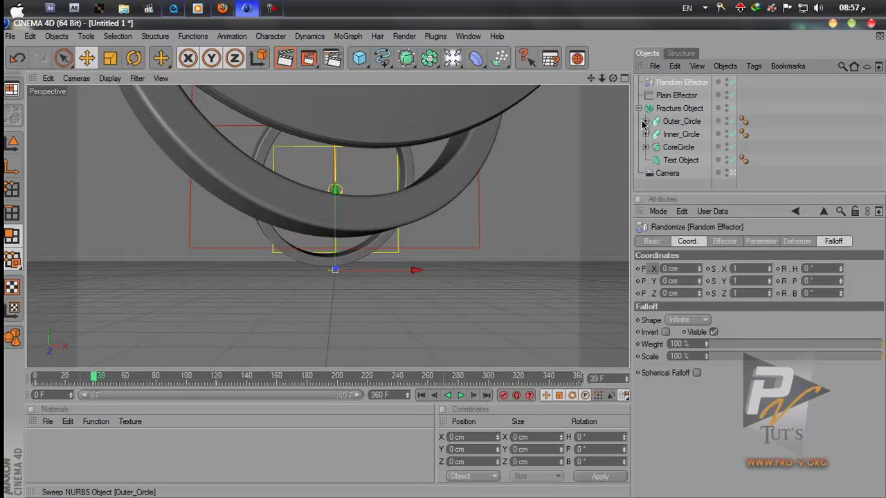
{"action": "left_click", "coordinate": [760, 242]}
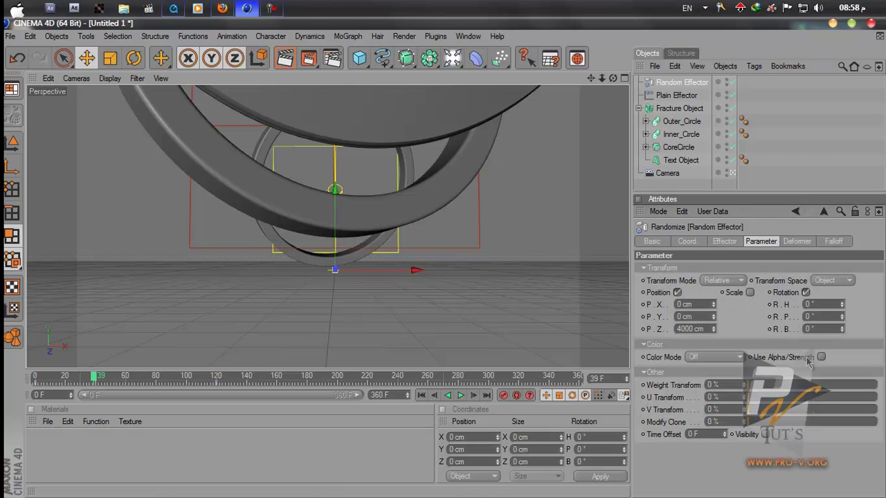
{"action": "mouse_move", "coordinate": [842, 322]}
{"action": "left_mouse_down"}
{"action": "mouse_move", "coordinate": [844, 305]}
{"action": "mouse_move", "coordinate": [851, 356]}
{"action": "mouse_move", "coordinate": [850, 323]}
{"action": "mouse_move", "coordinate": [849, 335]}
{"action": "left_mouse_up"}
{"action": "left_click_drag", "start_coordinate": [843, 305], "coordinate": [842, 309]}
{"action": "left_click", "coordinate": [420, 395]}
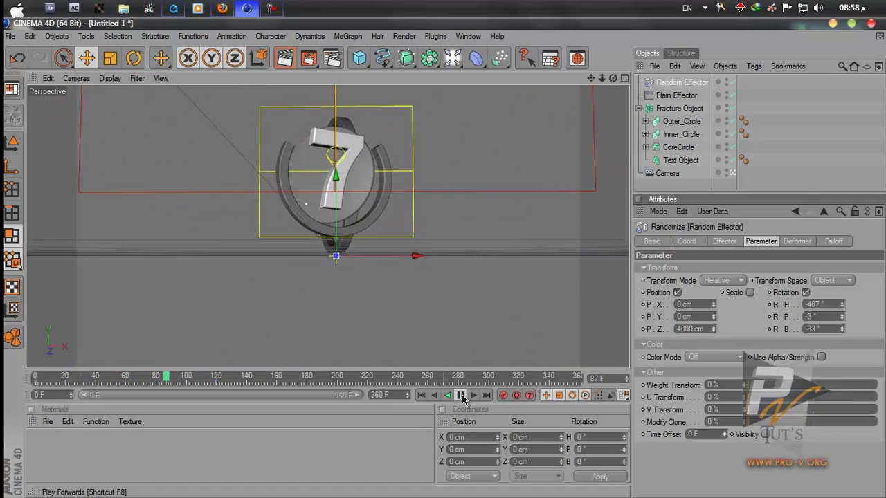
{"action": "left_click", "coordinate": [461, 395]}
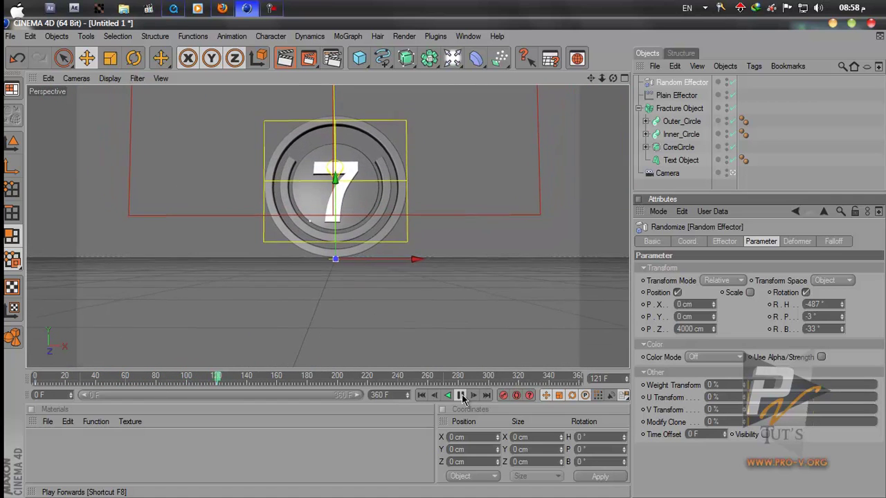
{"action": "left_click_drag", "start_coordinate": [257, 377], "coordinate": [83, 396]}
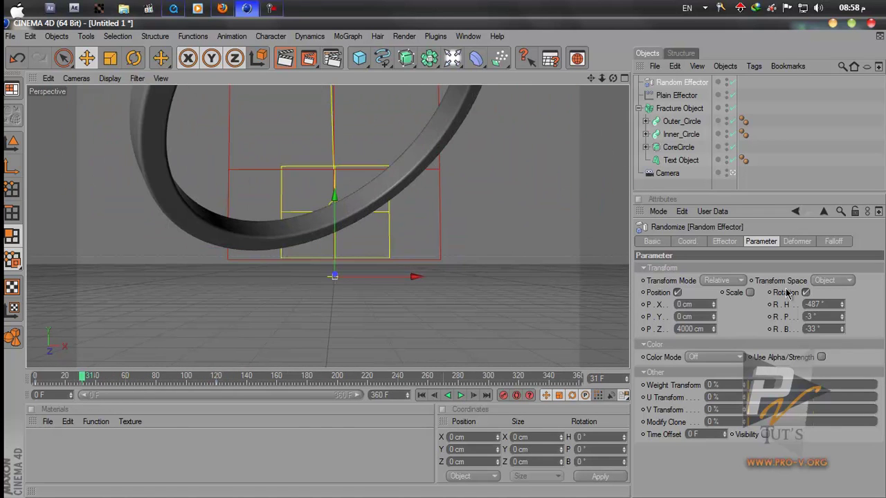
Set the Random Effector's H rotation to 83° and play the animation from the start.
{"action": "mouse_move", "coordinate": [845, 309]}
{"action": "left_mouse_down"}
{"action": "mouse_move", "coordinate": [800, 7]}
{"action": "mouse_move", "coordinate": [846, 309]}
{"action": "left_mouse_up"}
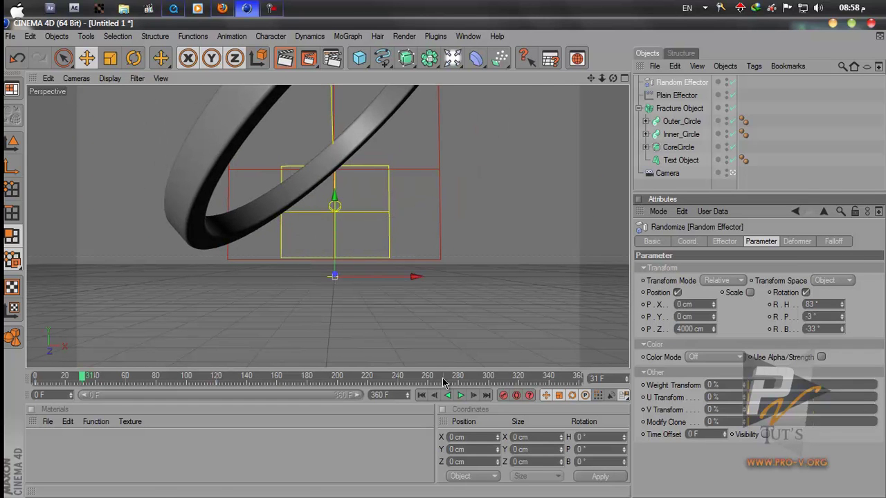
{"action": "left_click", "coordinate": [420, 395]}
{"action": "left_click", "coordinate": [460, 395]}
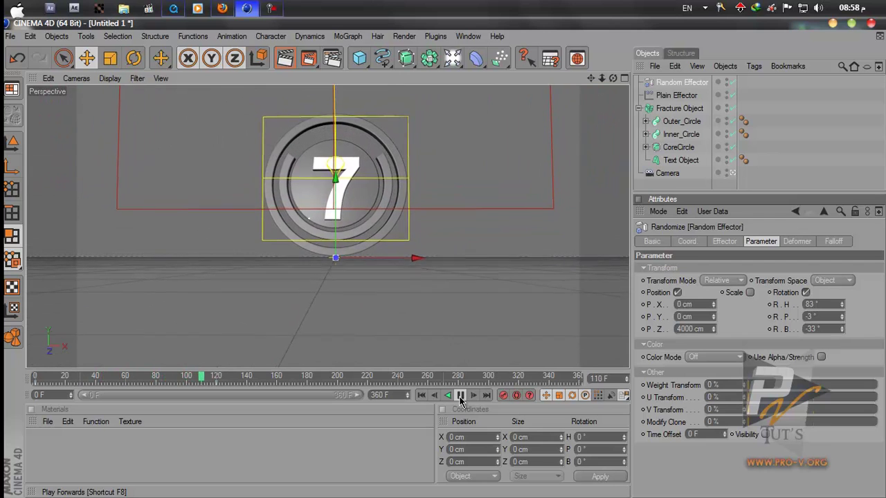
{"action": "left_click", "coordinate": [460, 397]}
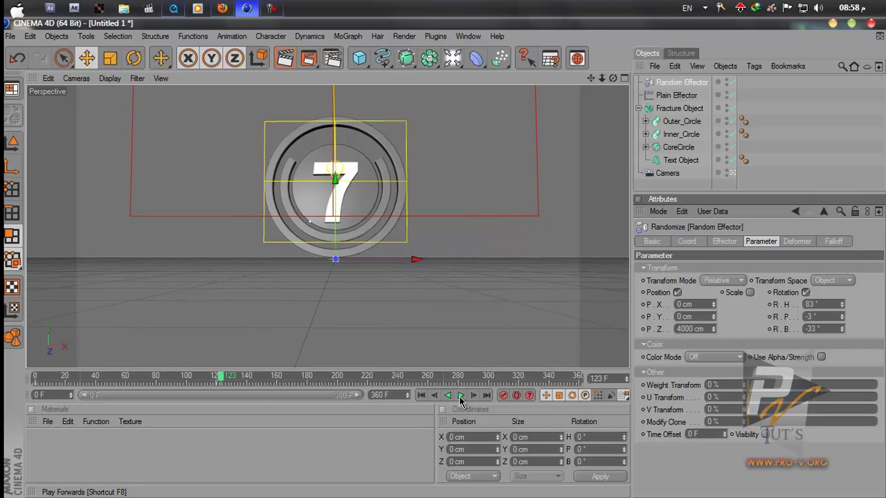
Keyframe Inner_Circle's End Growth at 54 % on frame 114.
{"action": "left_click", "coordinate": [223, 380]}
{"action": "left_click", "coordinate": [668, 174]}
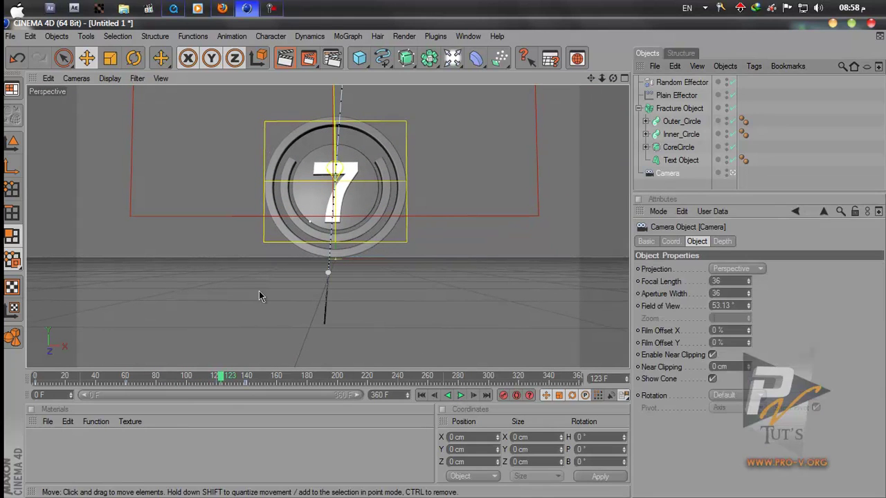
{"action": "left_click", "coordinate": [223, 378]}
{"action": "left_click_drag", "start_coordinate": [222, 378], "coordinate": [220, 378]}
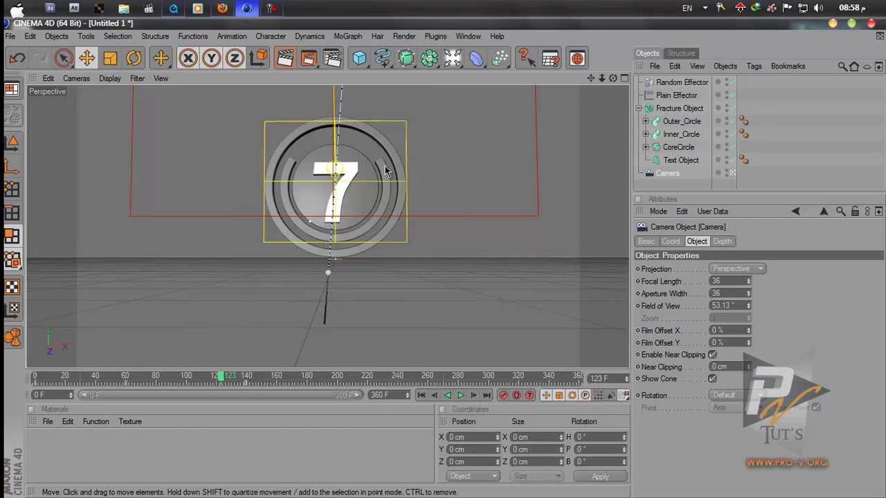
{"action": "mouse_move", "coordinate": [223, 378]}
{"action": "left_mouse_down"}
{"action": "mouse_move", "coordinate": [190, 376]}
{"action": "mouse_move", "coordinate": [208, 375]}
{"action": "left_mouse_up"}
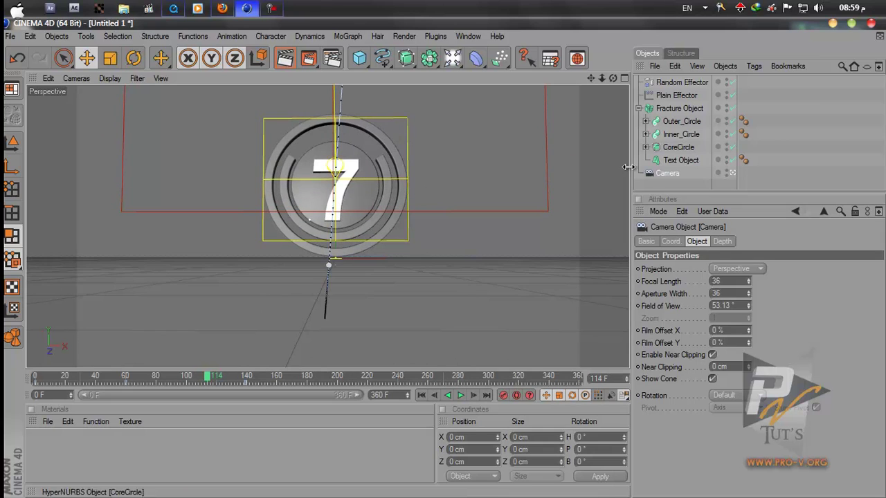
{"action": "left_click", "coordinate": [681, 136]}
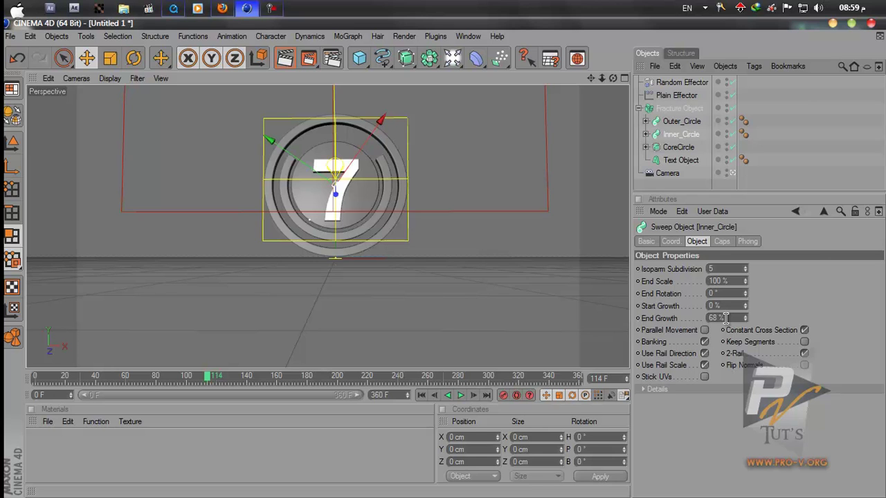
{"action": "left_click_drag", "start_coordinate": [746, 319], "coordinate": [747, 324]}
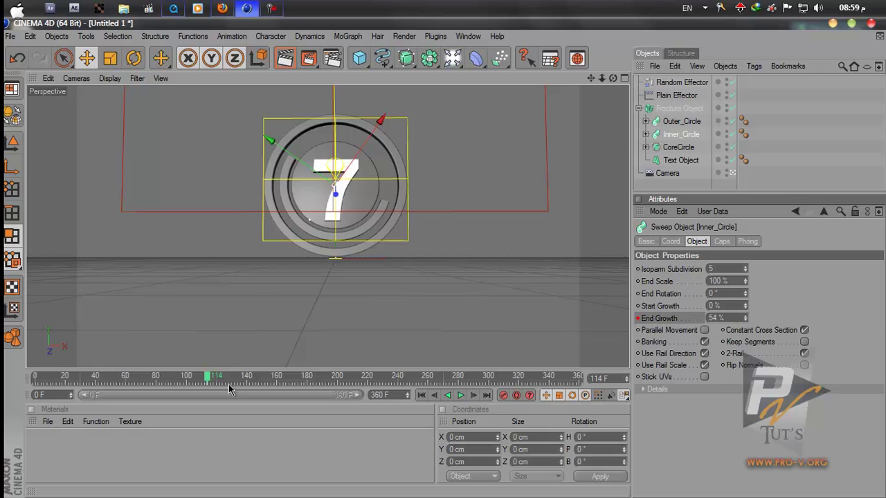
Keyframe Inner_Circle's End Growth at 68 % on frame 150, and shift that keyframe to frame 171 after previewing.
{"action": "left_click_drag", "start_coordinate": [211, 381], "coordinate": [251, 382]}
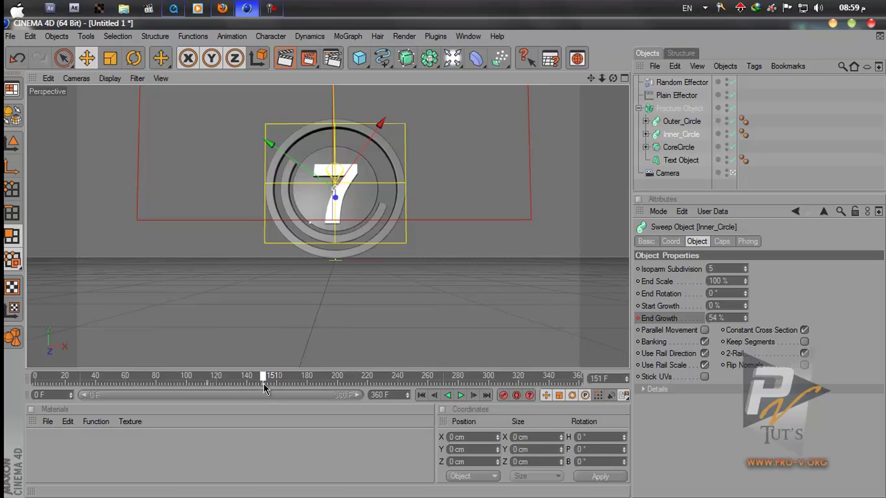
{"action": "left_click", "coordinate": [720, 317]}
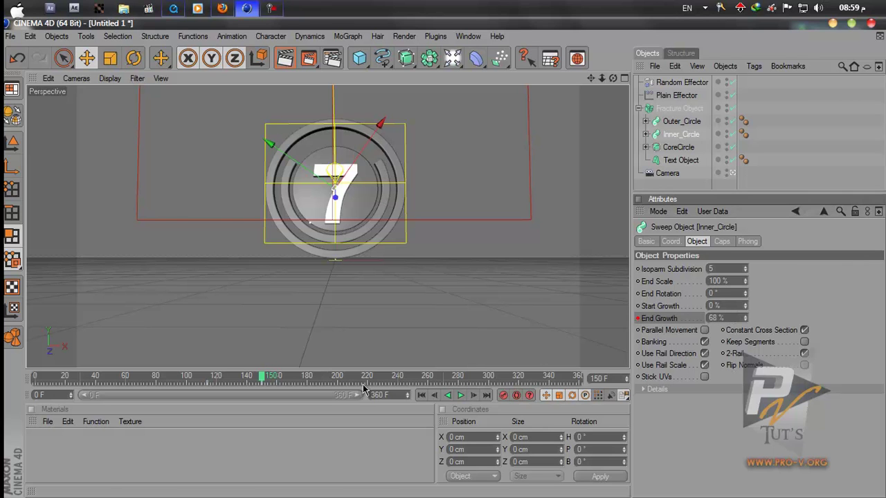
{"action": "left_click", "coordinate": [461, 395]}
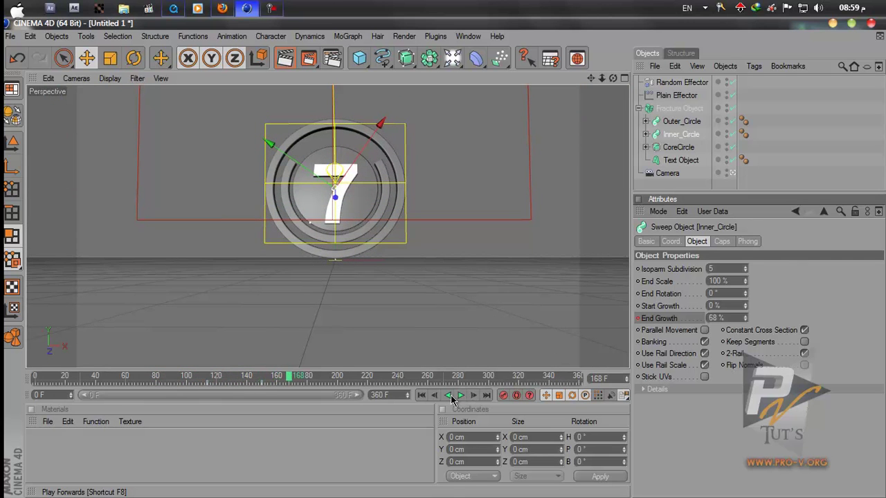
{"action": "left_click", "coordinate": [262, 384]}
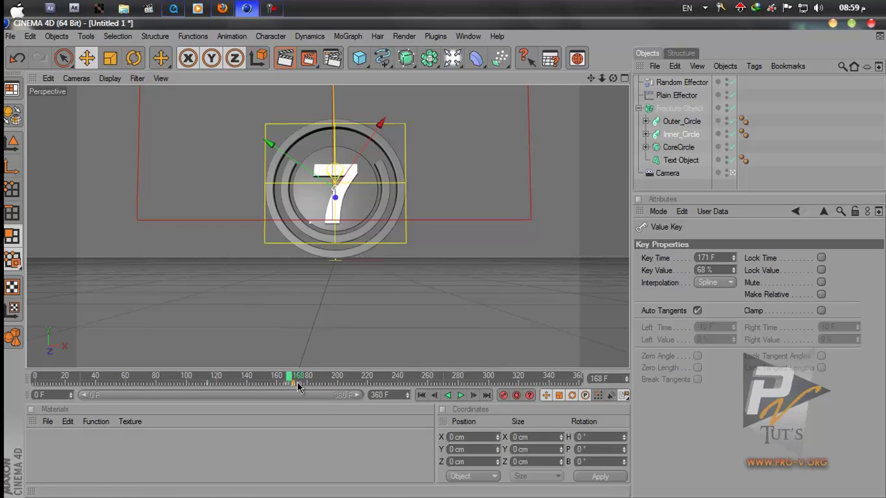
Leave the camera view and examine how the Plain and Random Effectors move the logo parts between frames 49 and 69.
{"action": "left_click_drag", "start_coordinate": [250, 386], "coordinate": [129, 387]}
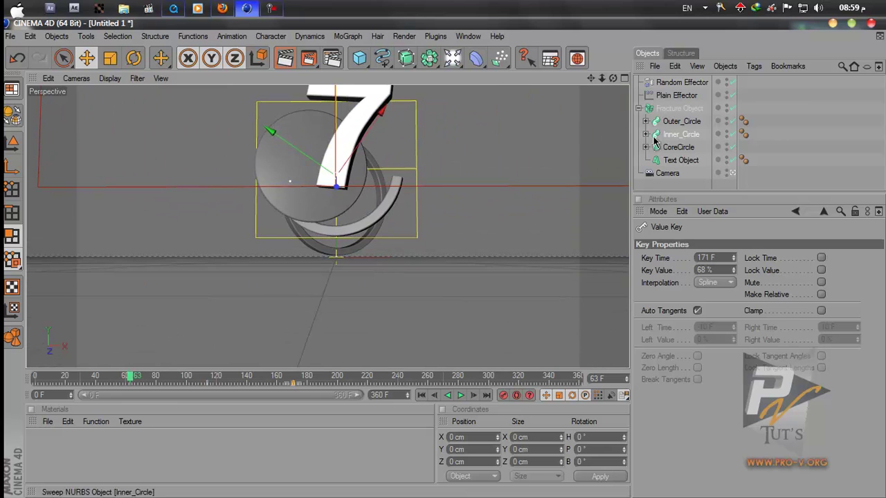
{"action": "left_click", "coordinate": [732, 173]}
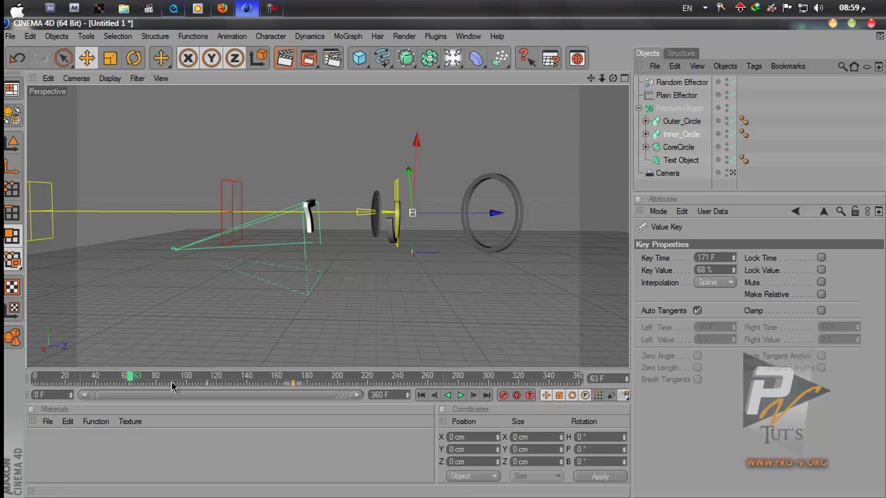
{"action": "mouse_move", "coordinate": [133, 379]}
{"action": "left_mouse_down"}
{"action": "mouse_move", "coordinate": [69, 381]}
{"action": "mouse_move", "coordinate": [159, 390]}
{"action": "mouse_move", "coordinate": [104, 388]}
{"action": "mouse_move", "coordinate": [139, 391]}
{"action": "left_mouse_up"}
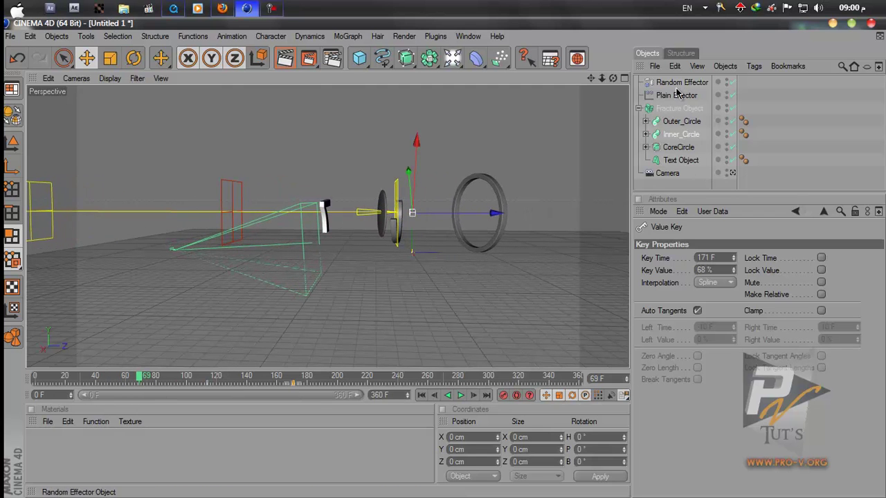
{"action": "left_click", "coordinate": [682, 82]}
{"action": "left_click", "coordinate": [660, 97]}
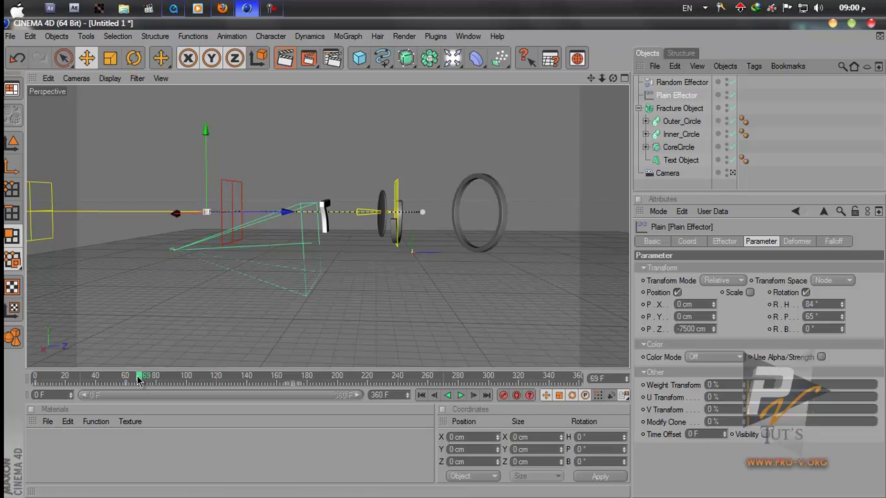
{"action": "left_click_drag", "start_coordinate": [138, 380], "coordinate": [126, 380]}
{"action": "mouse_move", "coordinate": [441, 258]}
{"action": "left_mouse_down"}
{"action": "mouse_move", "coordinate": [448, 263]}
{"action": "mouse_move", "coordinate": [434, 257]}
{"action": "mouse_move", "coordinate": [442, 257]}
{"action": "left_mouse_up"}
{"action": "left_click_drag", "start_coordinate": [127, 380], "coordinate": [109, 388]}
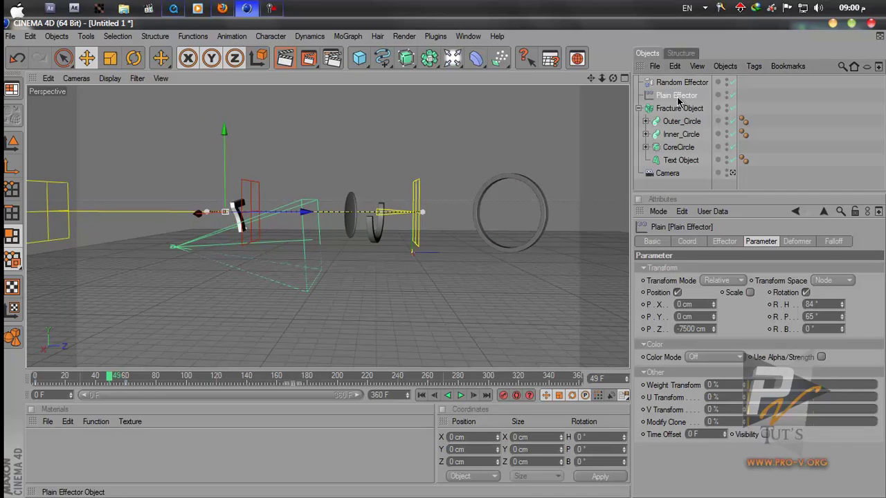
Try a Falloff of 1 % on the Plain Effector, set it to 57 %, and preview the animation.
{"action": "left_click", "coordinate": [831, 242]}
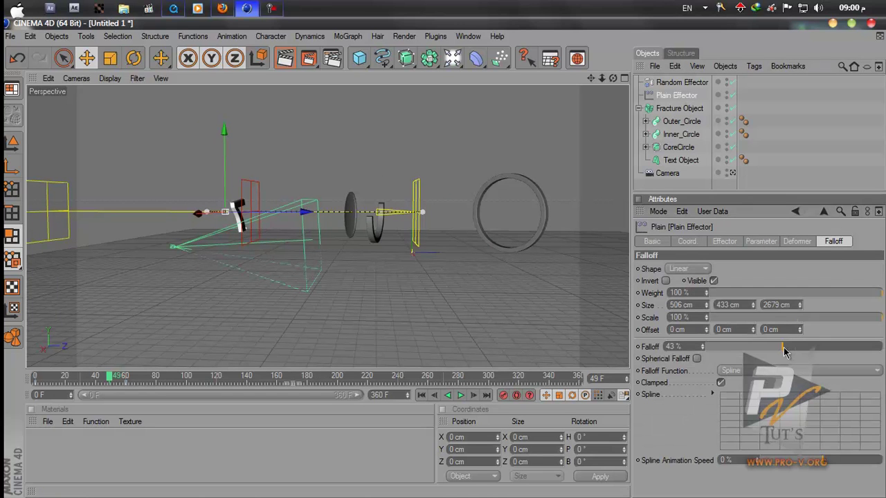
{"action": "left_click_drag", "start_coordinate": [784, 352], "coordinate": [709, 362]}
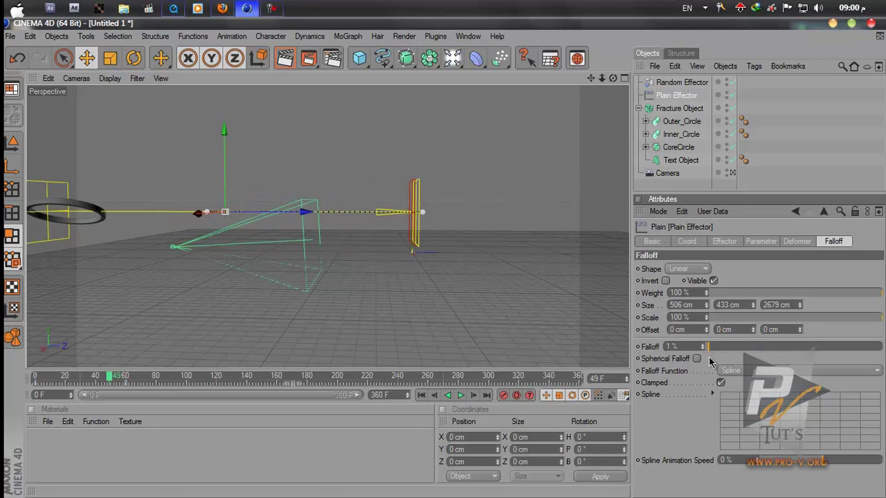
{"action": "left_click", "coordinate": [429, 398]}
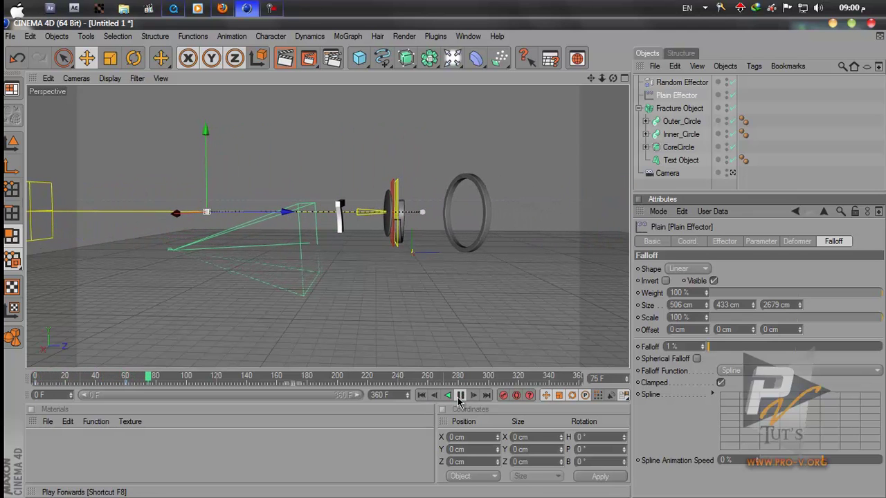
{"action": "left_click", "coordinate": [459, 396]}
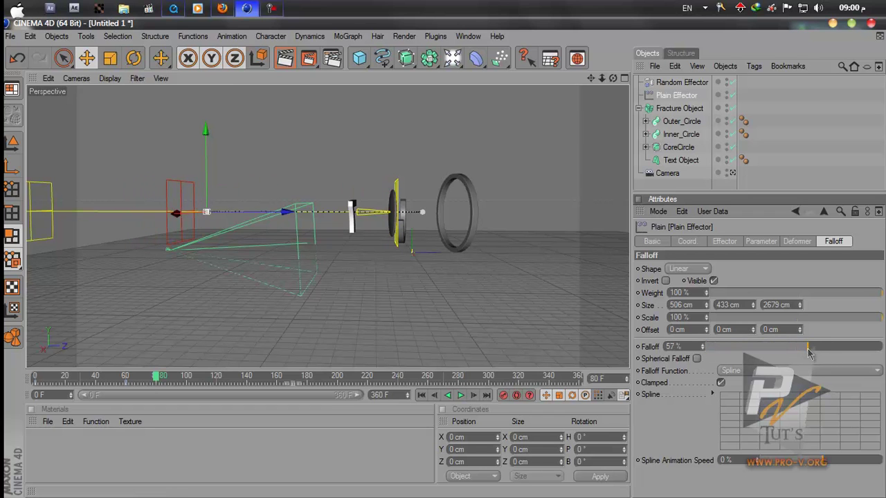
{"action": "left_click_drag", "start_coordinate": [158, 380], "coordinate": [72, 389]}
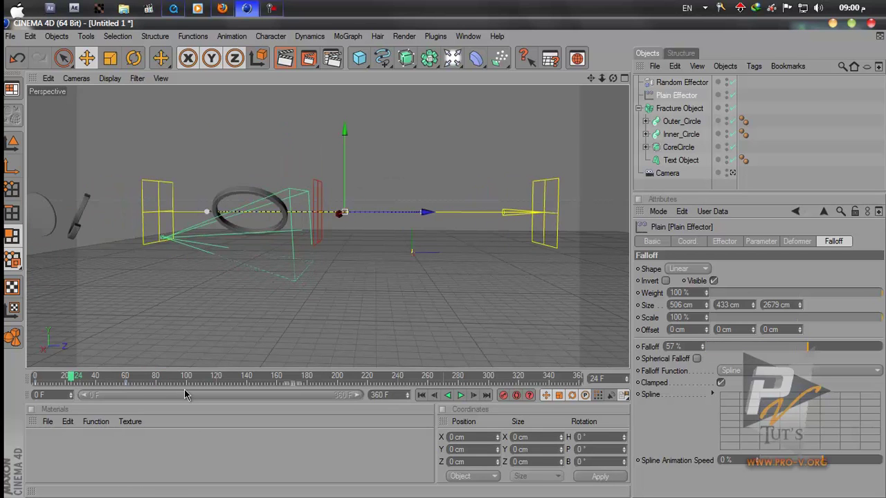
{"action": "left_click", "coordinate": [459, 396]}
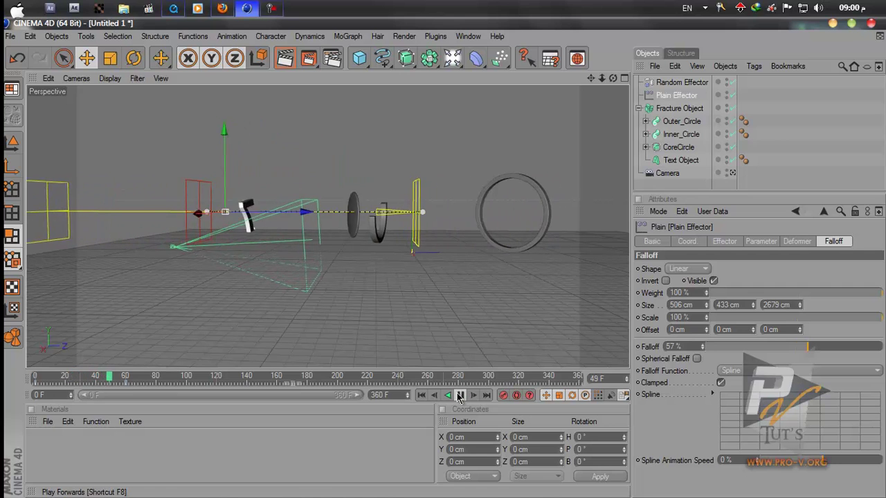
{"action": "left_click", "coordinate": [459, 396]}
Disable the Random Effector, play the animation from the start for comparison, and enable the effector again.
{"action": "left_click", "coordinate": [692, 84]}
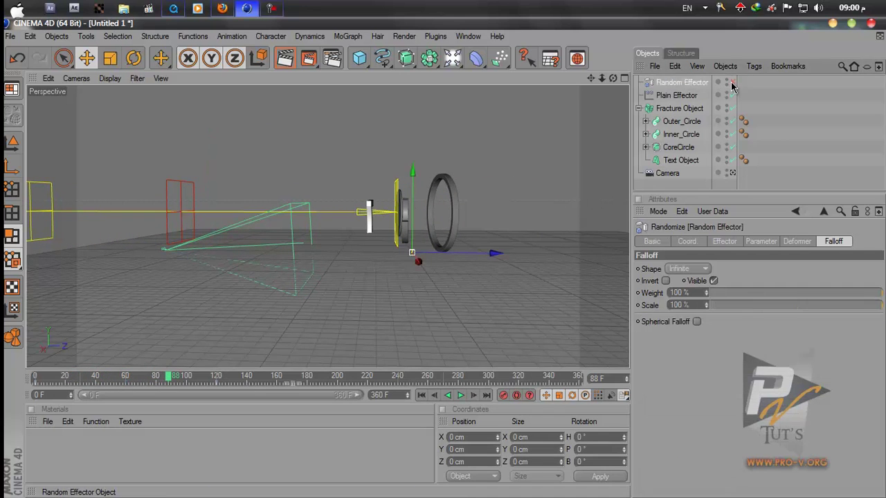
{"action": "left_click", "coordinate": [732, 82]}
{"action": "left_click", "coordinate": [422, 395]}
{"action": "left_click", "coordinate": [460, 395]}
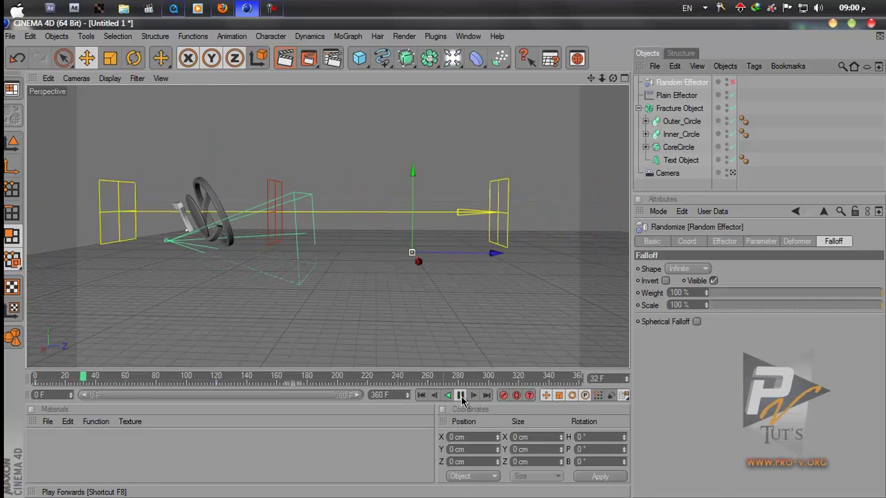
{"action": "left_click", "coordinate": [460, 395]}
{"action": "left_click", "coordinate": [676, 96]}
{"action": "left_click", "coordinate": [681, 83]}
{"action": "left_click", "coordinate": [732, 82]}
Shift the Random Effector's end keyframe earlier, to about frame 68, and play the animation.
{"action": "left_click_drag", "start_coordinate": [129, 379], "coordinate": [88, 385]}
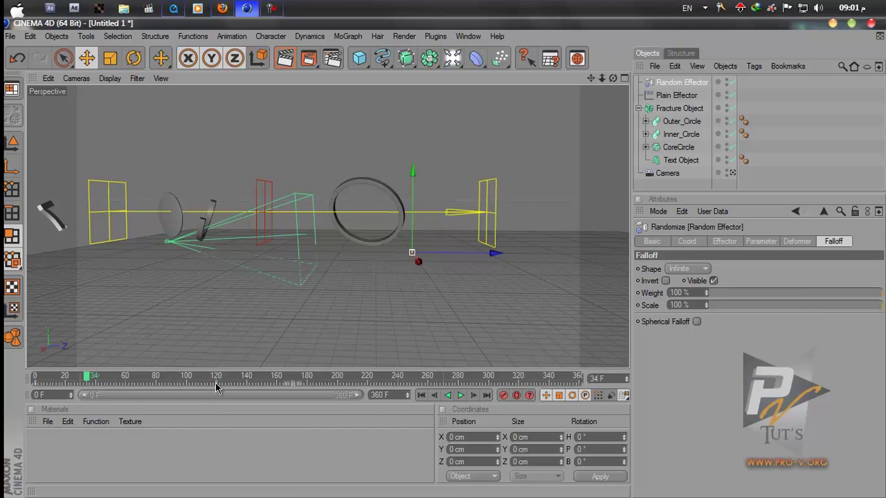
{"action": "left_click_drag", "start_coordinate": [339, 399], "coordinate": [246, 399]}
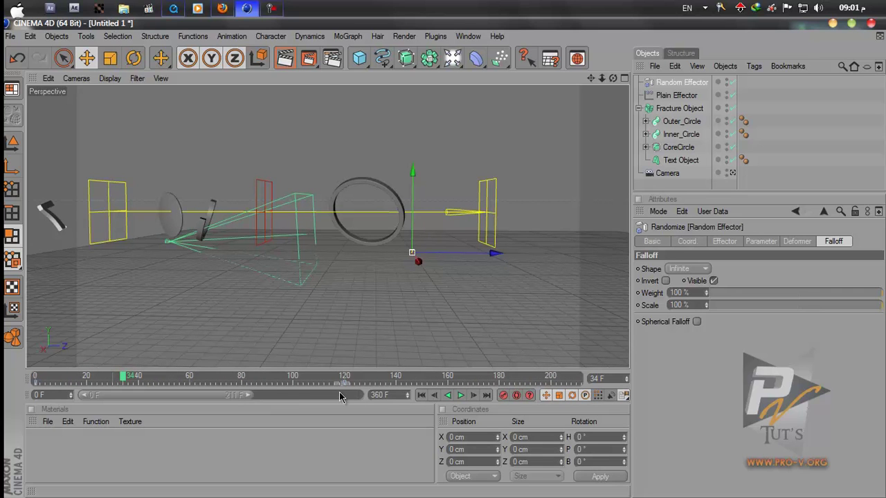
{"action": "left_click_drag", "start_coordinate": [346, 386], "coordinate": [366, 400]}
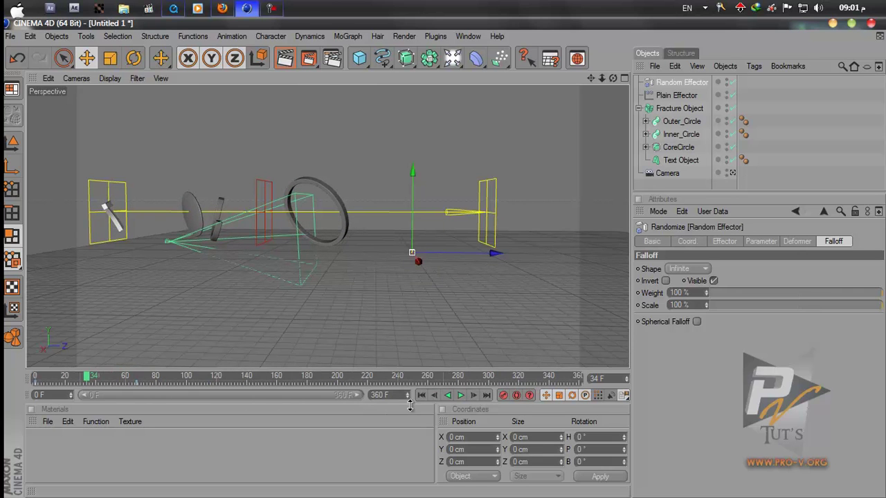
{"action": "left_click", "coordinate": [460, 395]}
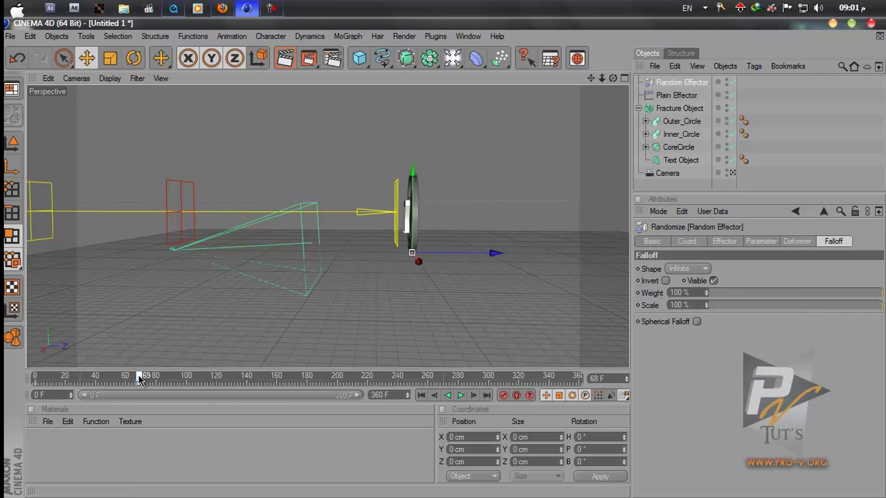
Shift the Random Effector's end keyframe to frame 60 to match the Plain Effector, and play the animation from the start.
{"action": "left_click", "coordinate": [676, 95]}
{"action": "left_click_drag", "start_coordinate": [142, 379], "coordinate": [128, 383]}
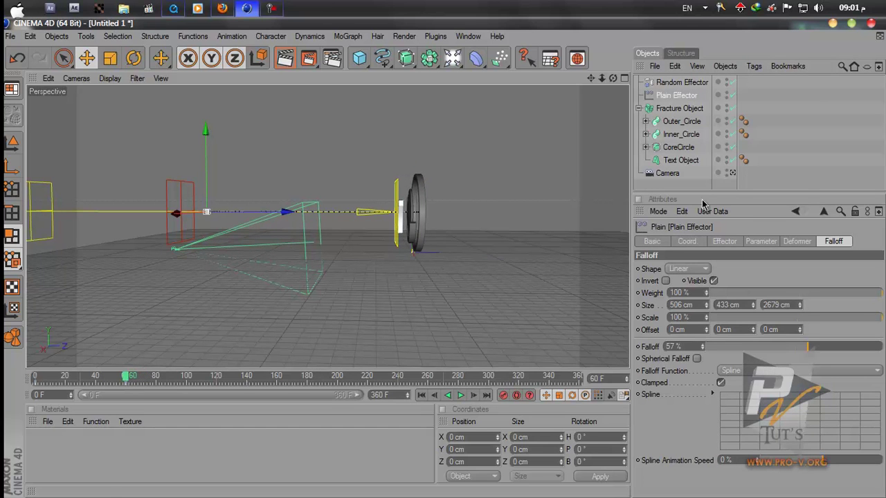
{"action": "left_click", "coordinate": [682, 82]}
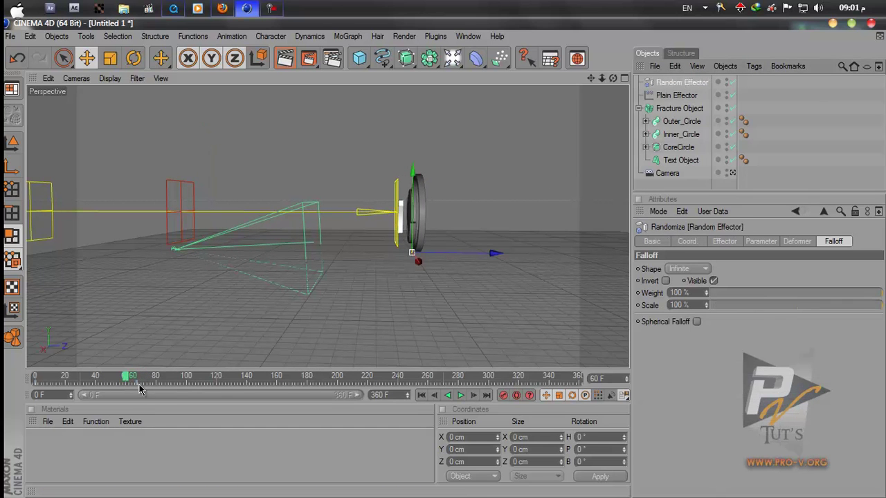
{"action": "left_click_drag", "start_coordinate": [135, 387], "coordinate": [128, 391]}
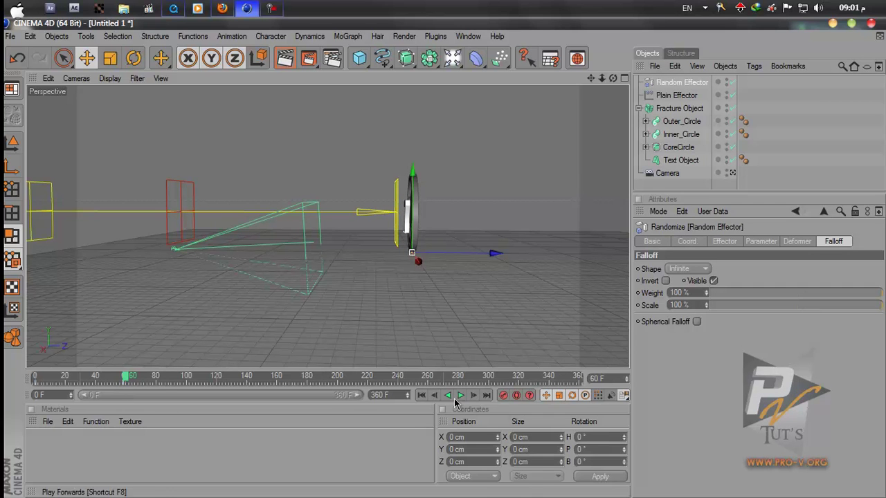
{"action": "left_click", "coordinate": [420, 396]}
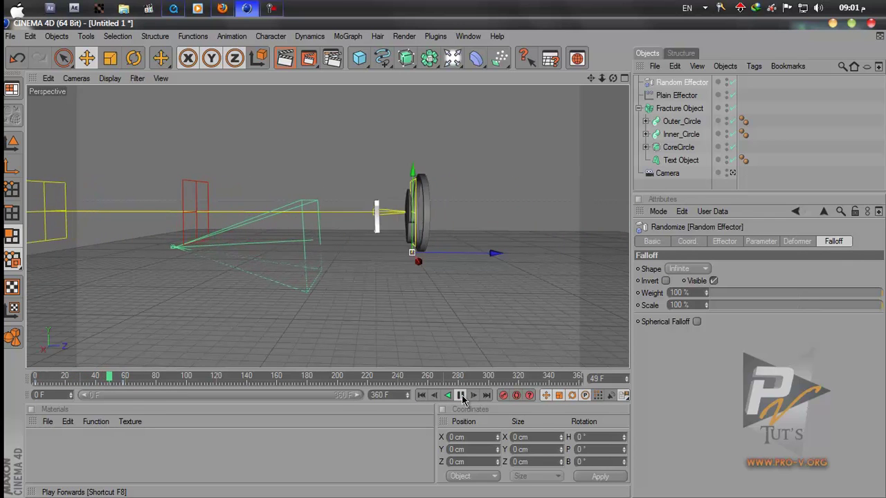
{"action": "mouse_move", "coordinate": [142, 375]}
{"action": "left_mouse_down"}
{"action": "mouse_move", "coordinate": [104, 388]}
{"action": "mouse_move", "coordinate": [138, 386]}
{"action": "left_mouse_up"}
Look through the camera and play the animation from the start.
{"action": "left_click", "coordinate": [733, 174]}
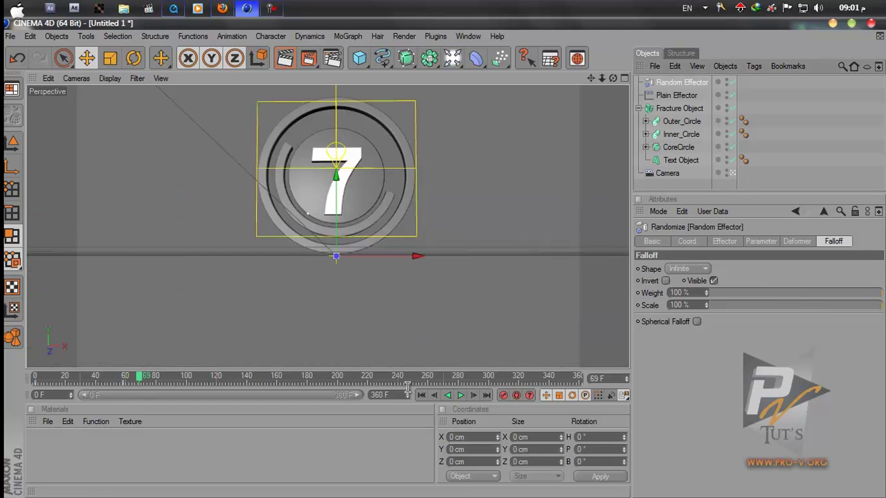
{"action": "left_click", "coordinate": [420, 395]}
{"action": "left_click", "coordinate": [460, 395]}
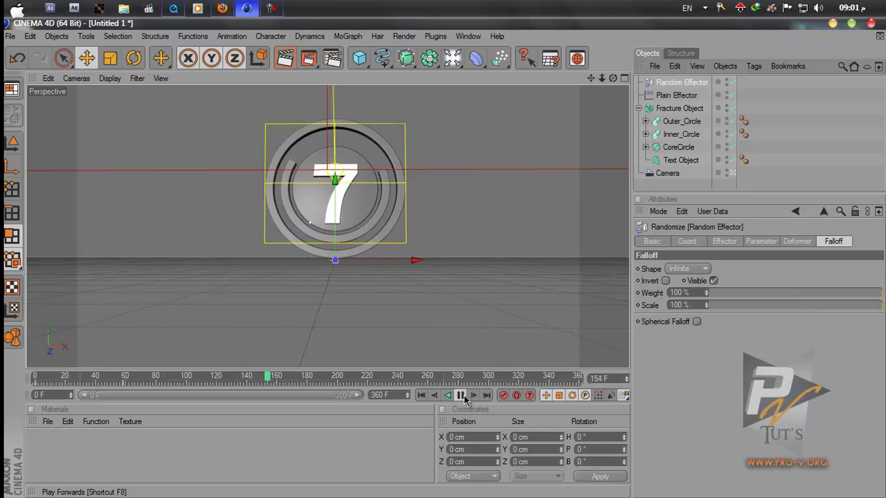
Shift Inner_Circle's End Growth keyframes to about frames 60 and 100, preview from the start, and return to frame 0.
{"action": "left_click_drag", "start_coordinate": [303, 383], "coordinate": [127, 386]}
{"action": "left_click", "coordinate": [678, 137]}
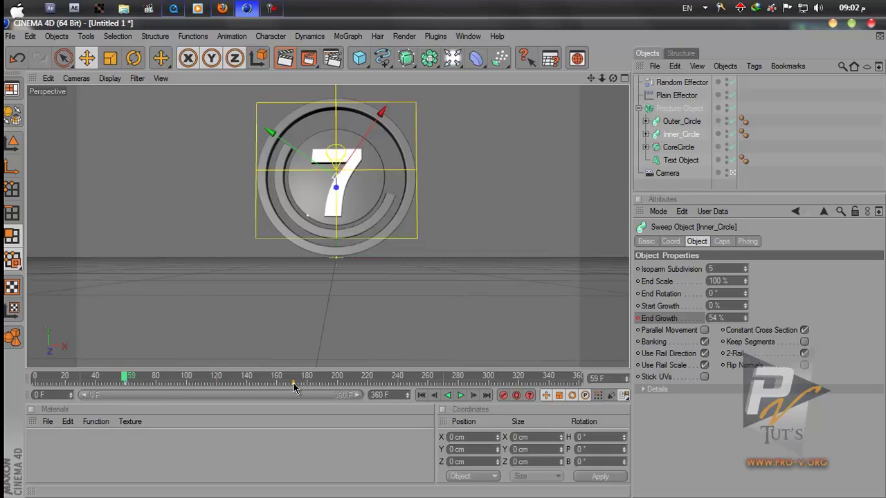
{"action": "left_click", "coordinate": [421, 396]}
{"action": "left_click", "coordinate": [460, 395]}
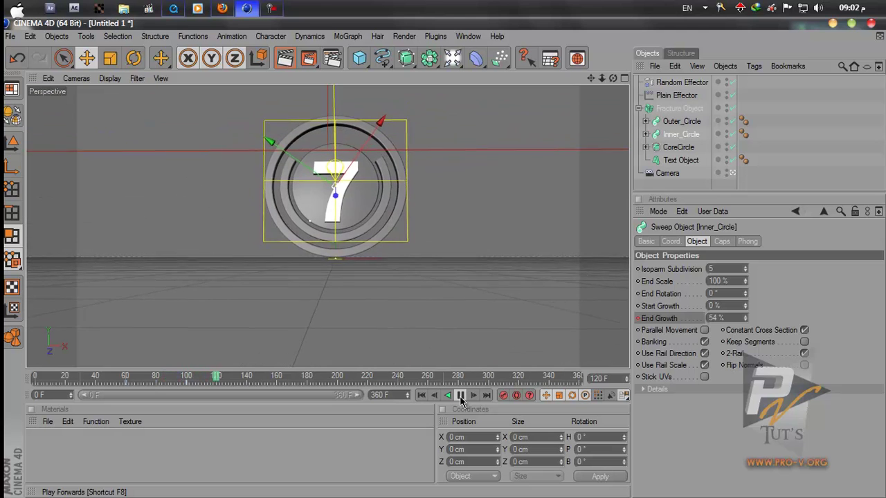
{"action": "left_click", "coordinate": [461, 399]}
{"action": "left_click", "coordinate": [421, 395]}
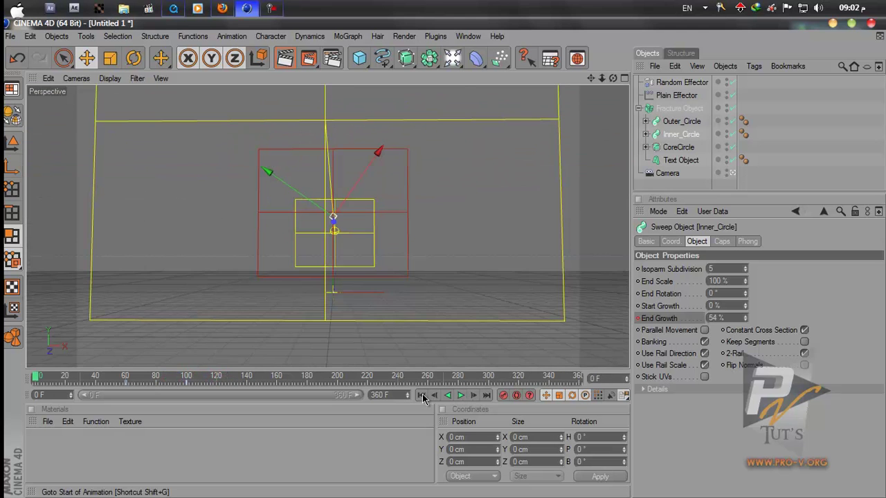
{"action": "left_click", "coordinate": [460, 396]}
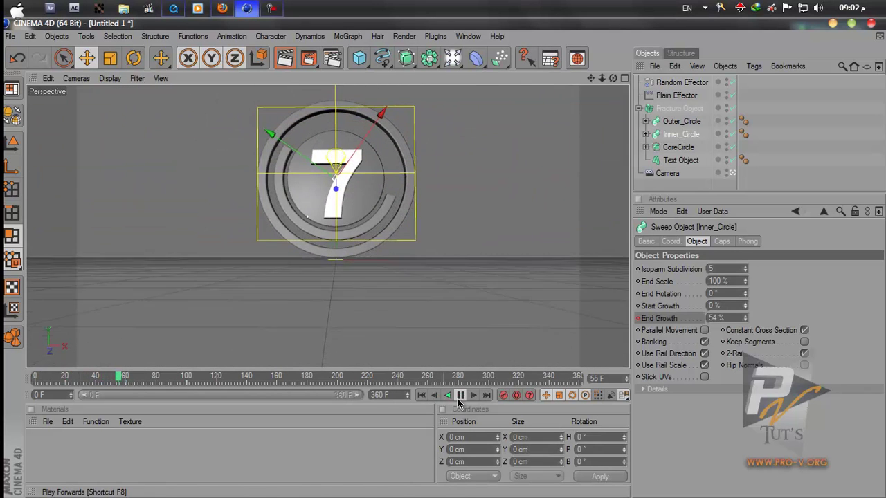
{"action": "left_click", "coordinate": [459, 396]}
{"action": "left_click_drag", "start_coordinate": [140, 380], "coordinate": [33, 386]}
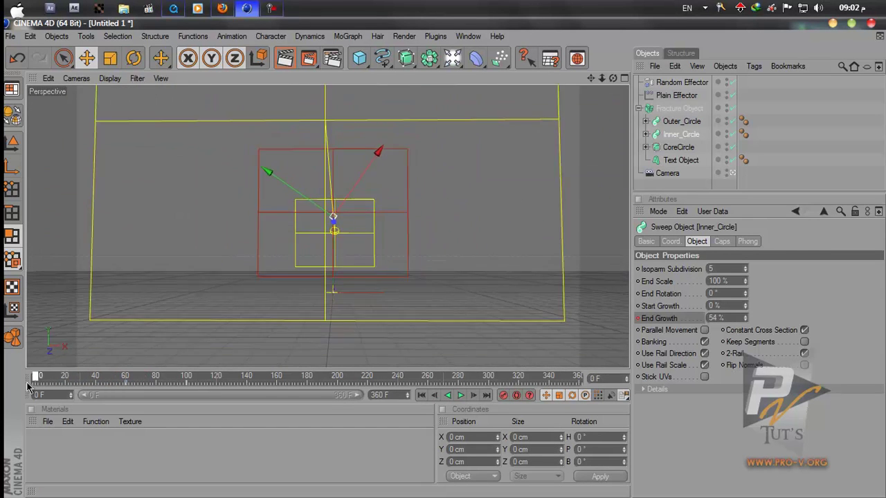
Set the Plain Effector's rotation to H 102°, P 169° and B 98°, preview through the camera, and return to frame 0.
{"action": "left_click", "coordinate": [731, 173]}
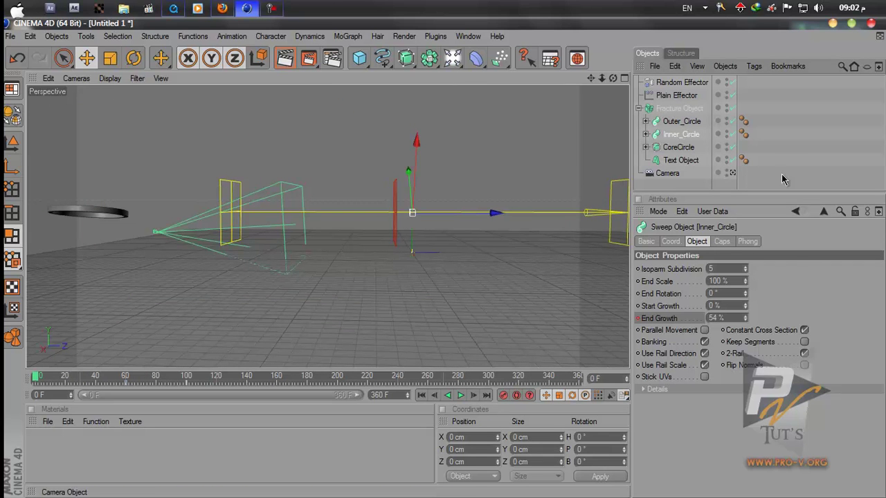
{"action": "left_click", "coordinate": [680, 95]}
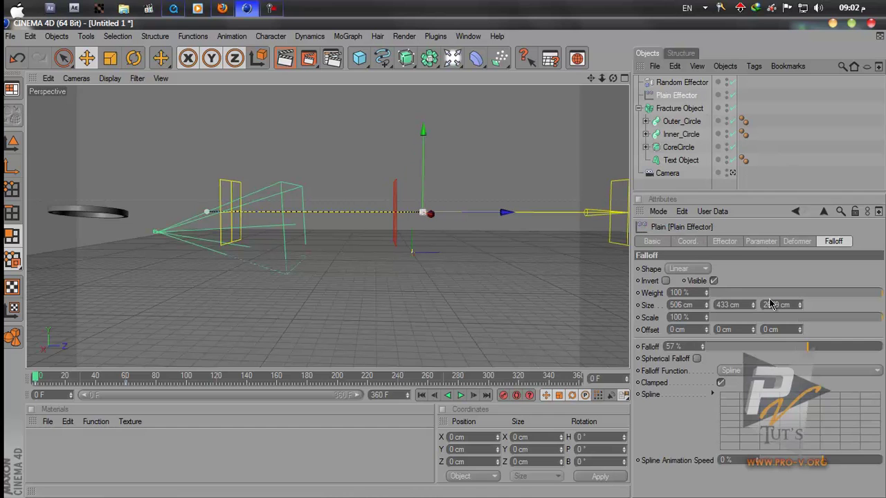
{"action": "left_click", "coordinate": [760, 243]}
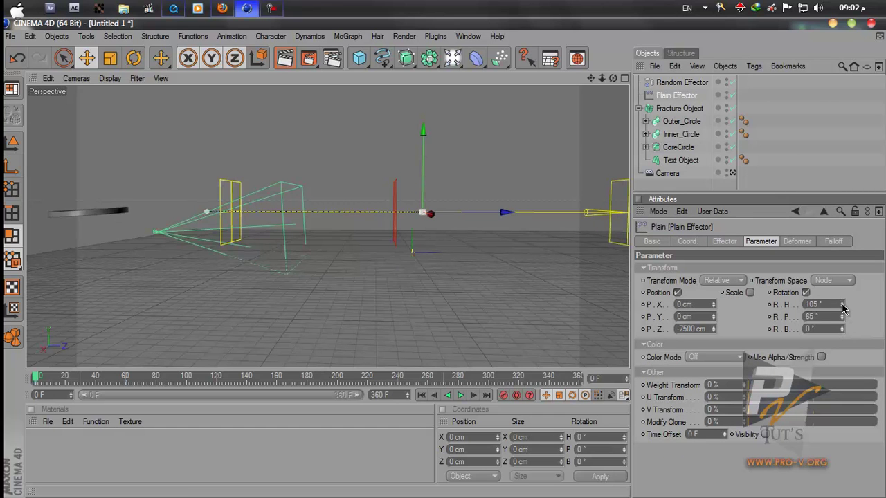
{"action": "left_click_drag", "start_coordinate": [842, 320], "coordinate": [843, 318]}
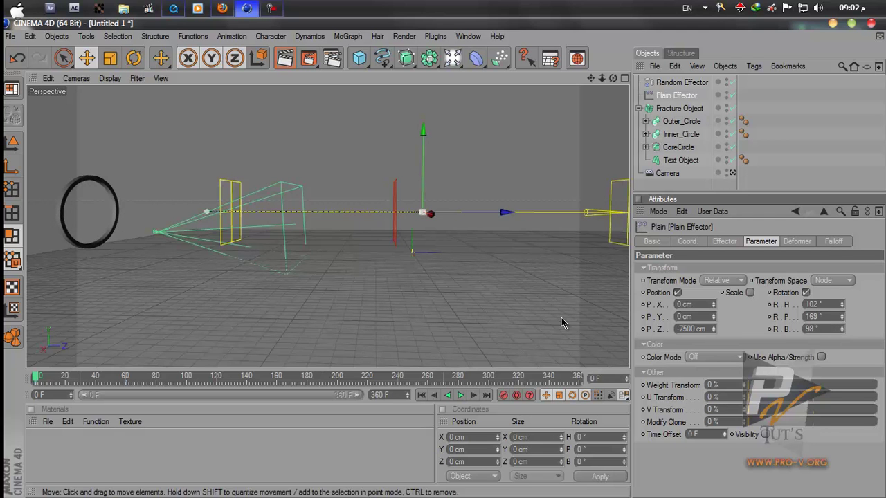
{"action": "left_click", "coordinate": [732, 173]}
{"action": "left_click", "coordinate": [460, 395]}
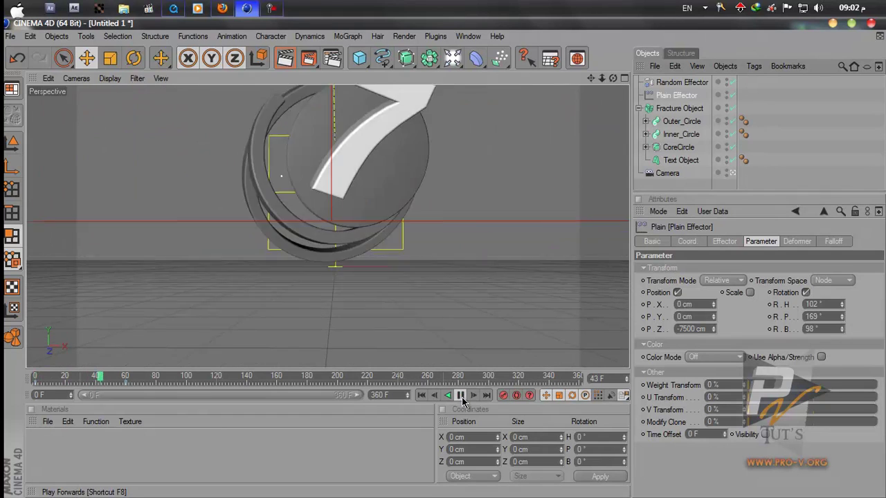
{"action": "left_click", "coordinate": [461, 395]}
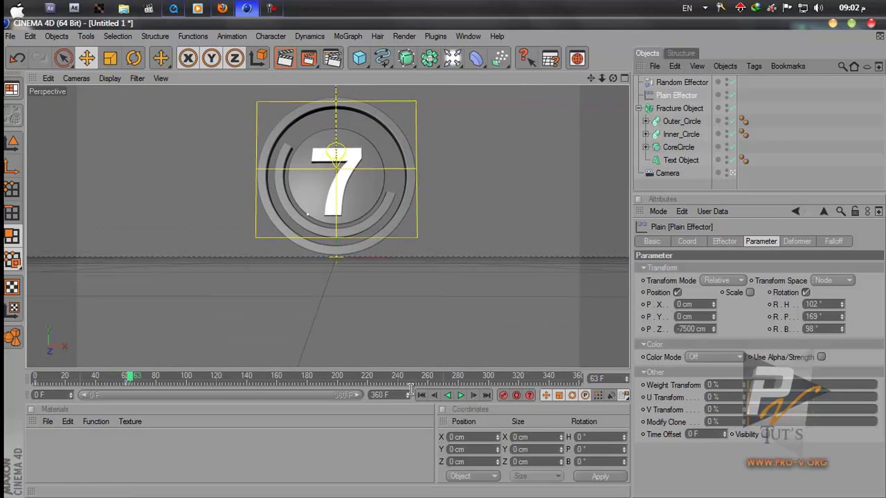
{"action": "left_click_drag", "start_coordinate": [133, 381], "coordinate": [30, 385]}
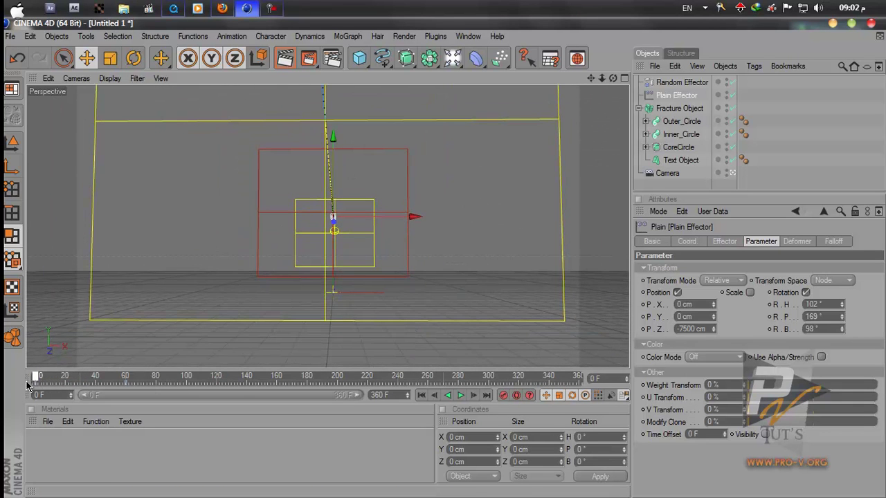
Raise the camera at frame 0 to about X 24.7, Y 536.2, Z -3638.6 cm, update its position keyframes, and preview the animation.
{"action": "left_click_drag", "start_coordinate": [592, 81], "coordinate": [442, 258]}
{"action": "left_click", "coordinate": [665, 173]}
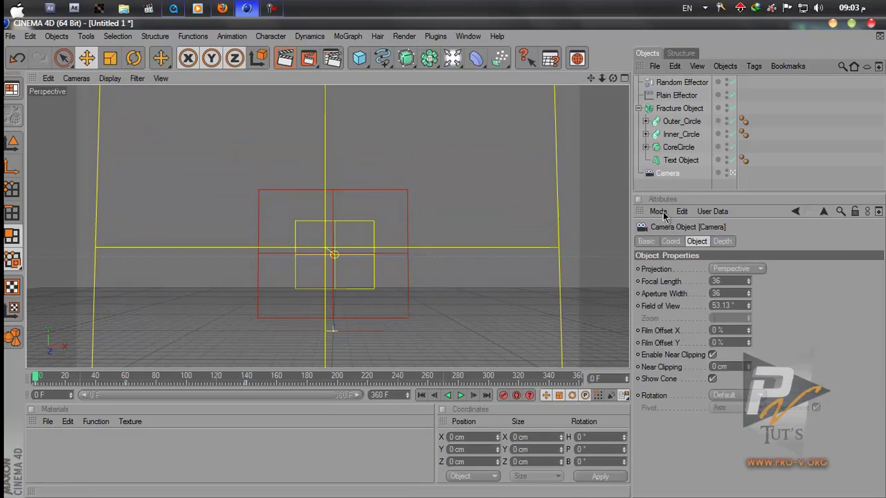
{"action": "left_click", "coordinate": [671, 241]}
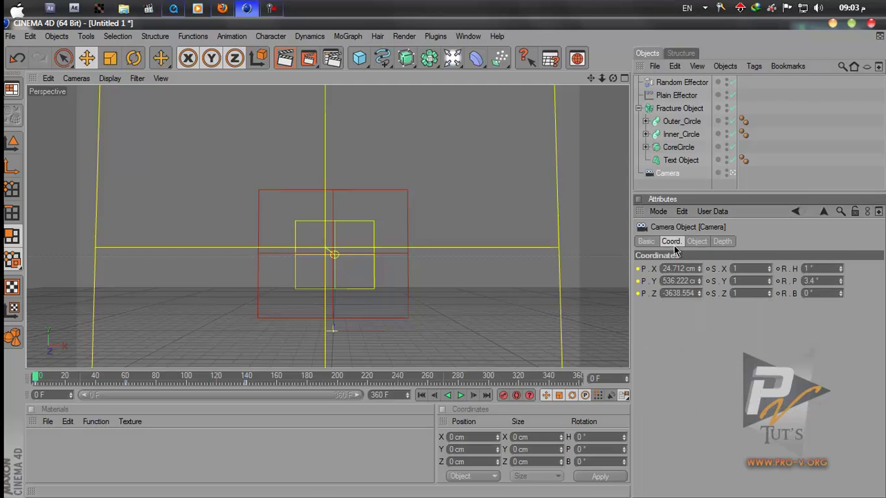
{"action": "left_click", "coordinate": [638, 280], "text": "ctrl"}
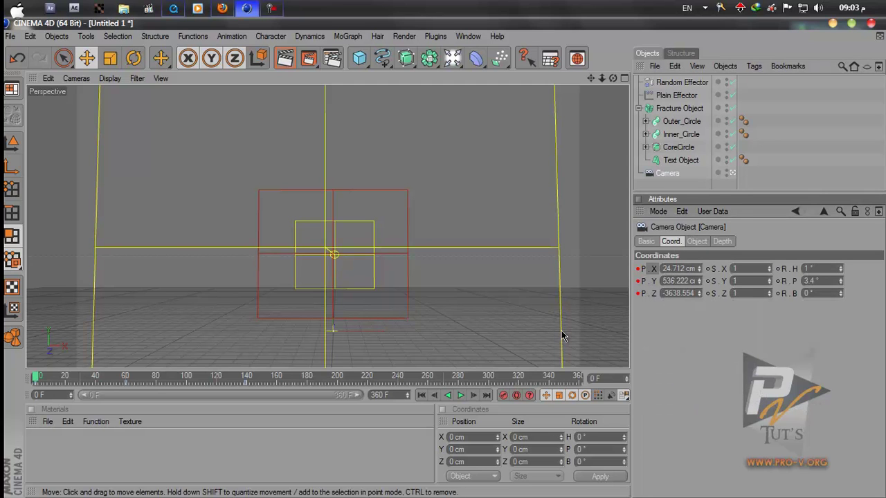
{"action": "left_click", "coordinate": [461, 395]}
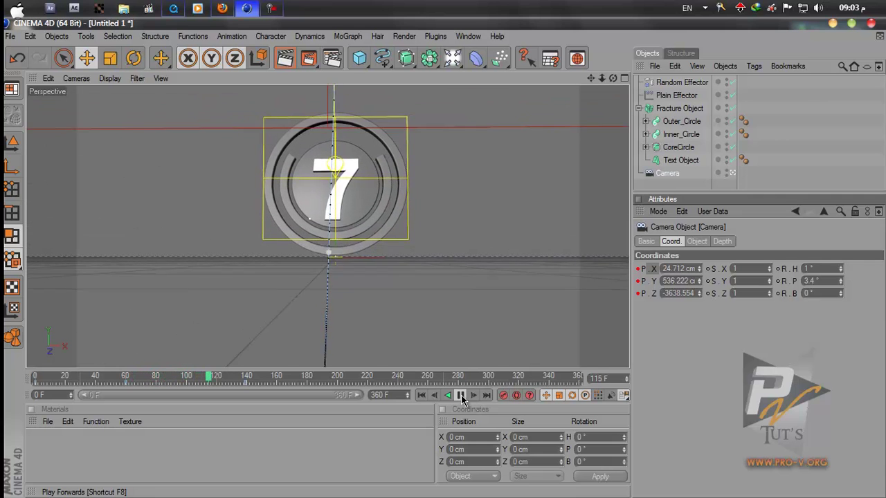
{"action": "left_click", "coordinate": [460, 395]}
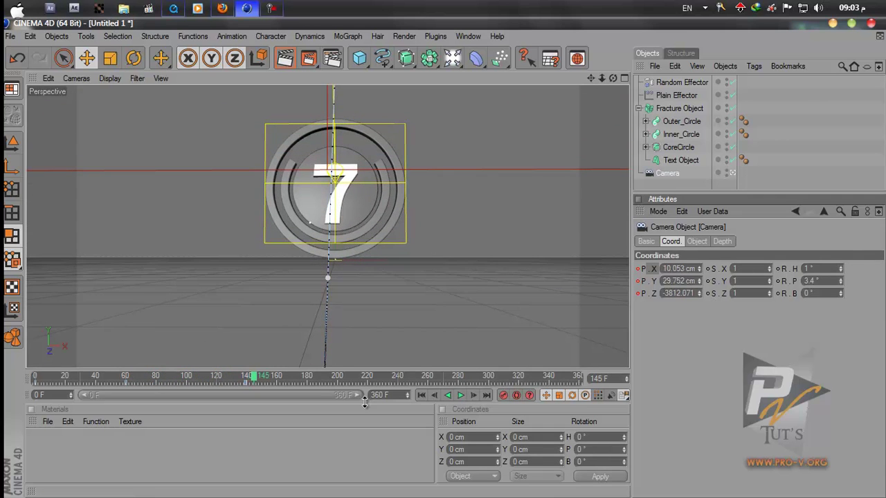
Go to frame 139, deselect the camera, and give the object list more vertical space.
{"action": "left_click", "coordinate": [254, 376]}
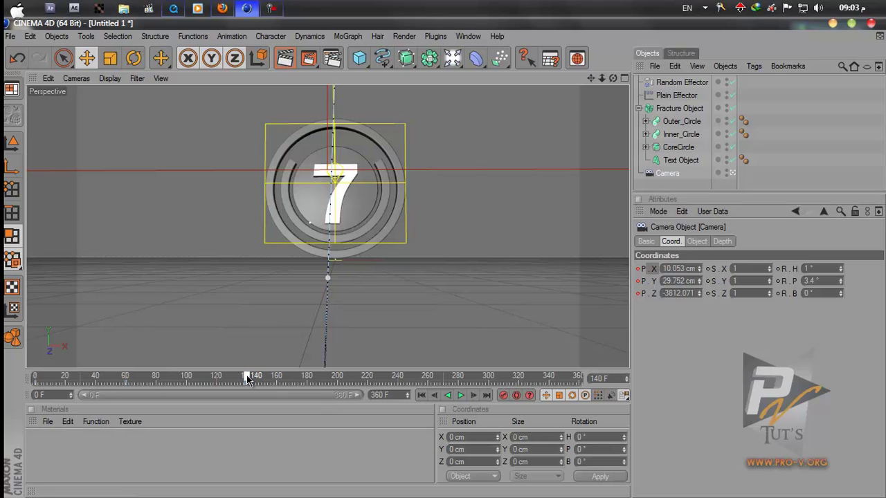
{"action": "left_click", "coordinate": [702, 189]}
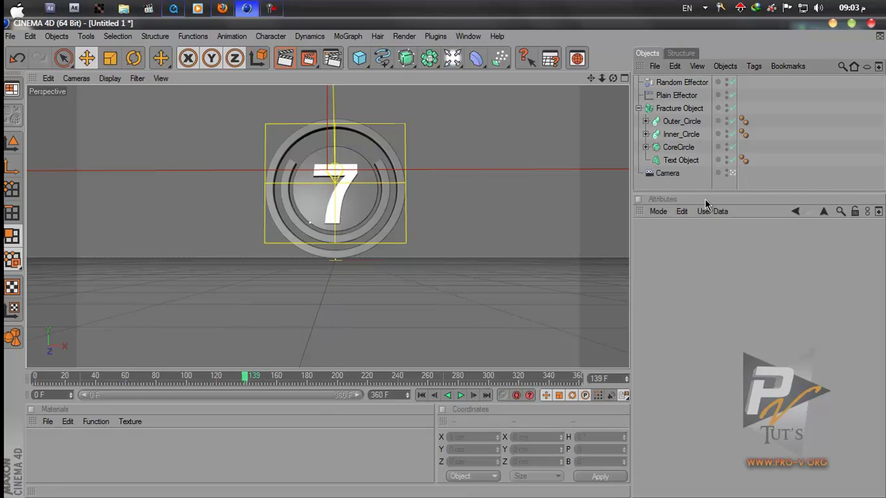
{"action": "left_click_drag", "start_coordinate": [708, 194], "coordinate": [696, 292]}
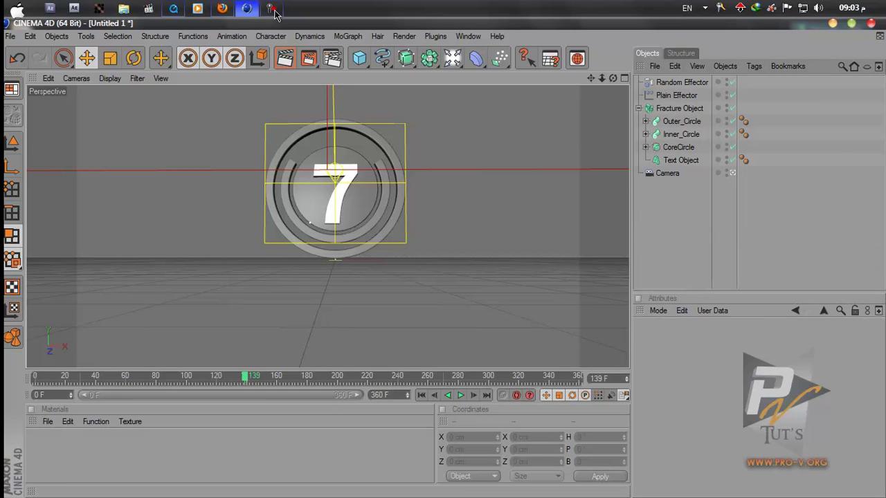